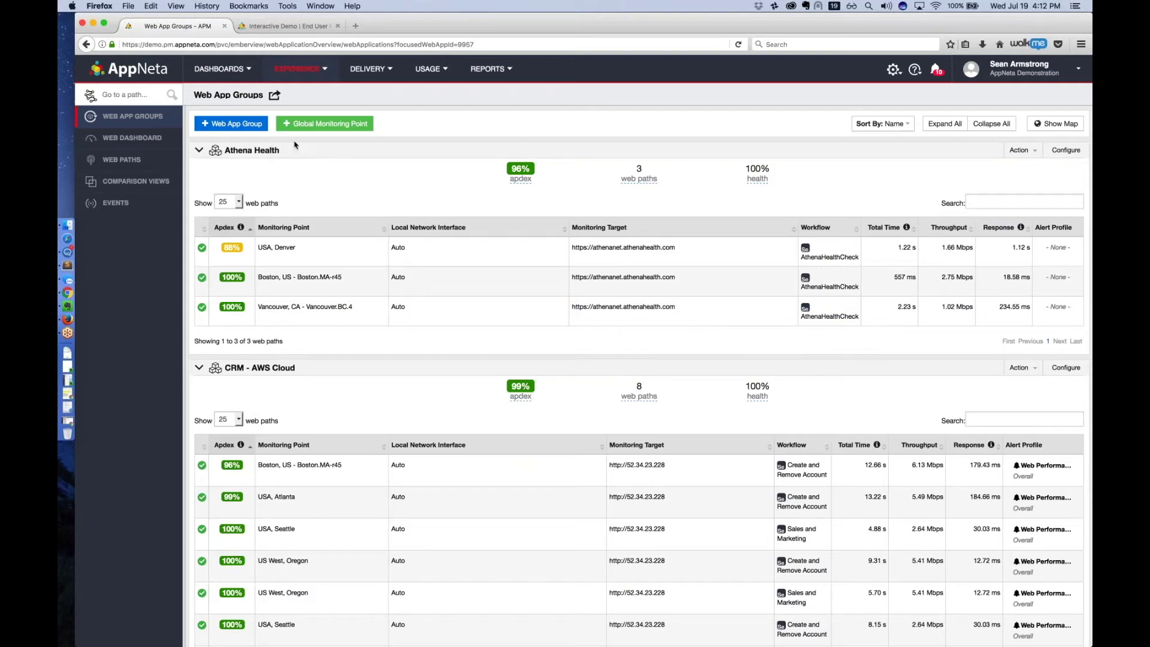
Create a new web app group named AppNeta.com and continue to its configuration.
click(234, 126)
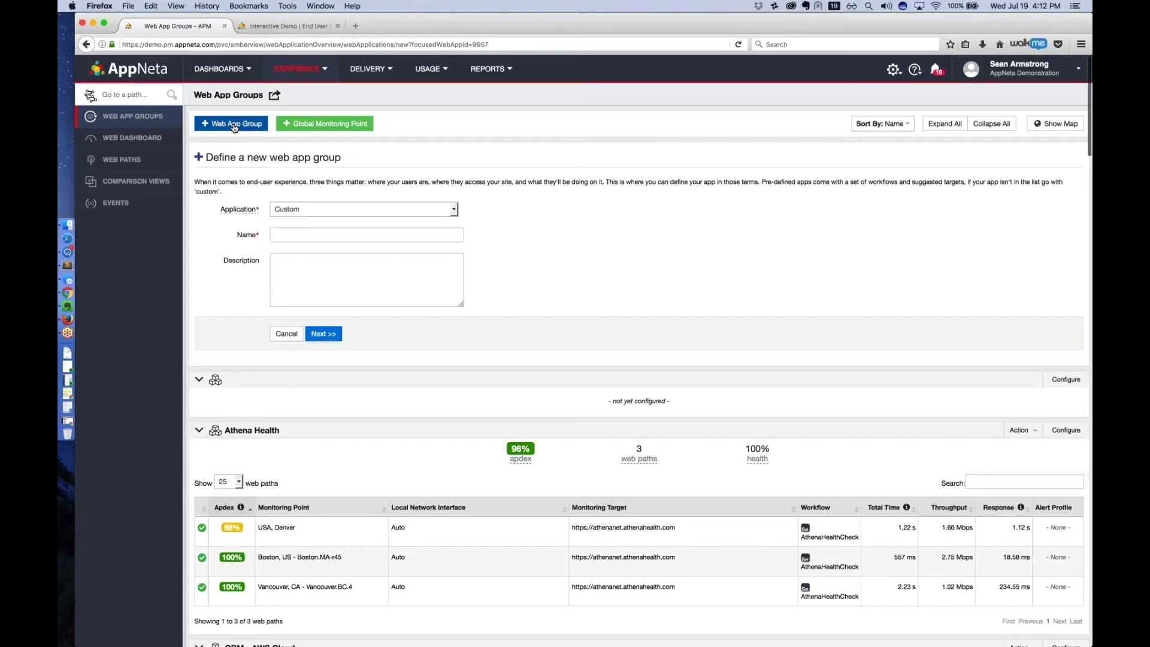
click(303, 235)
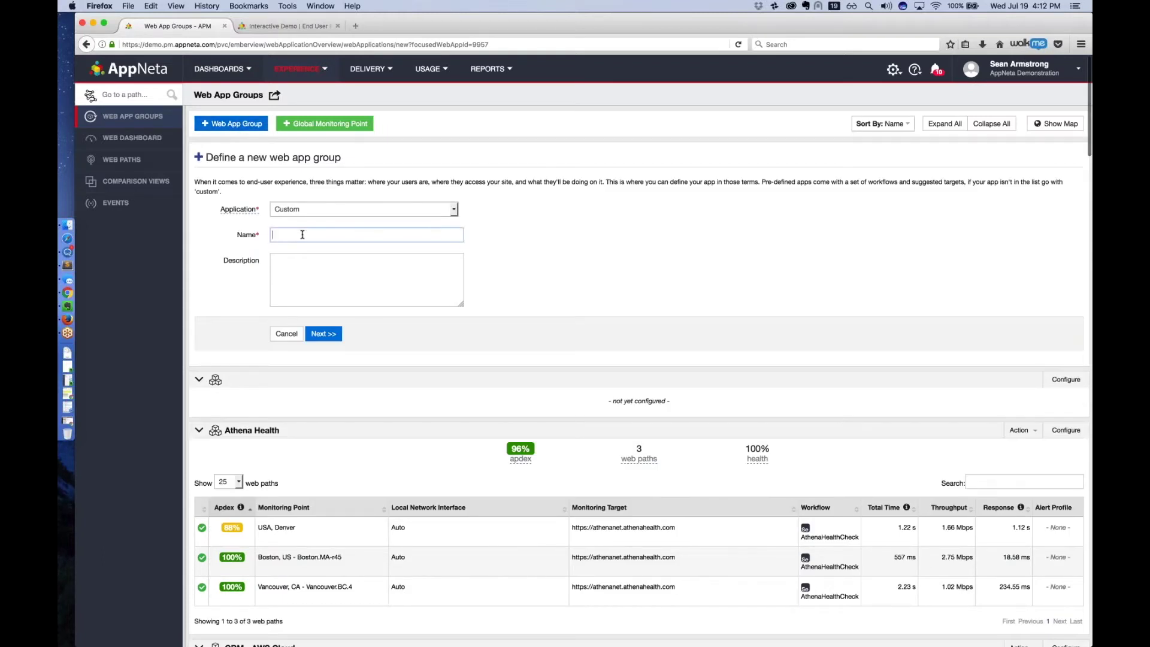
text(AppNeta.com)
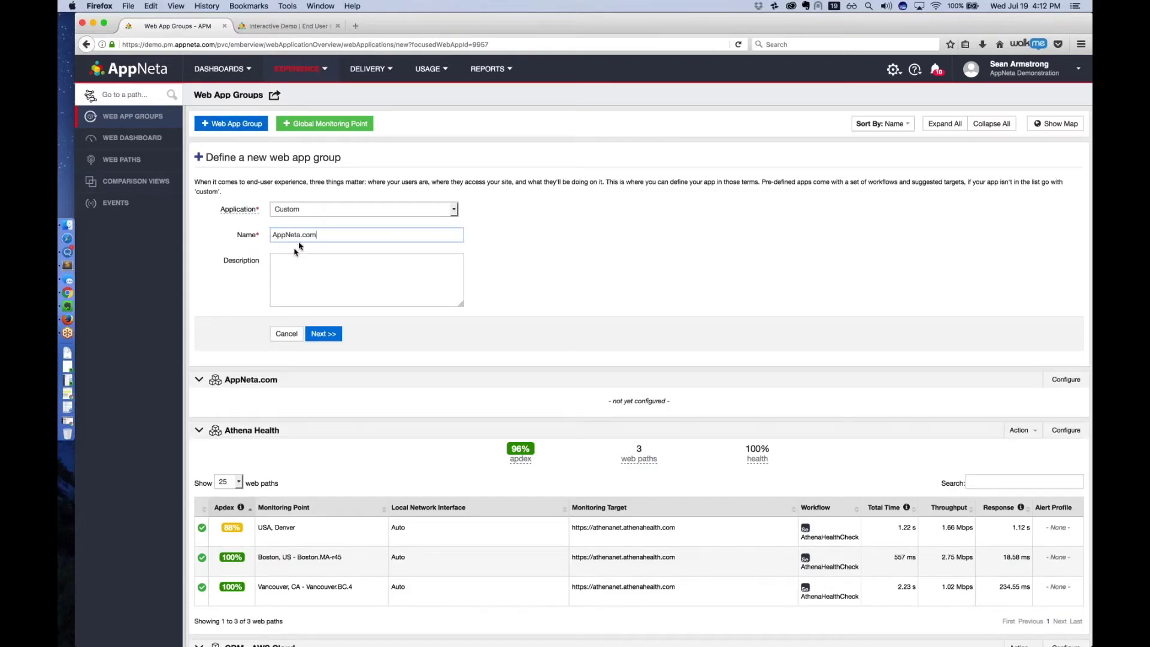
click(324, 336)
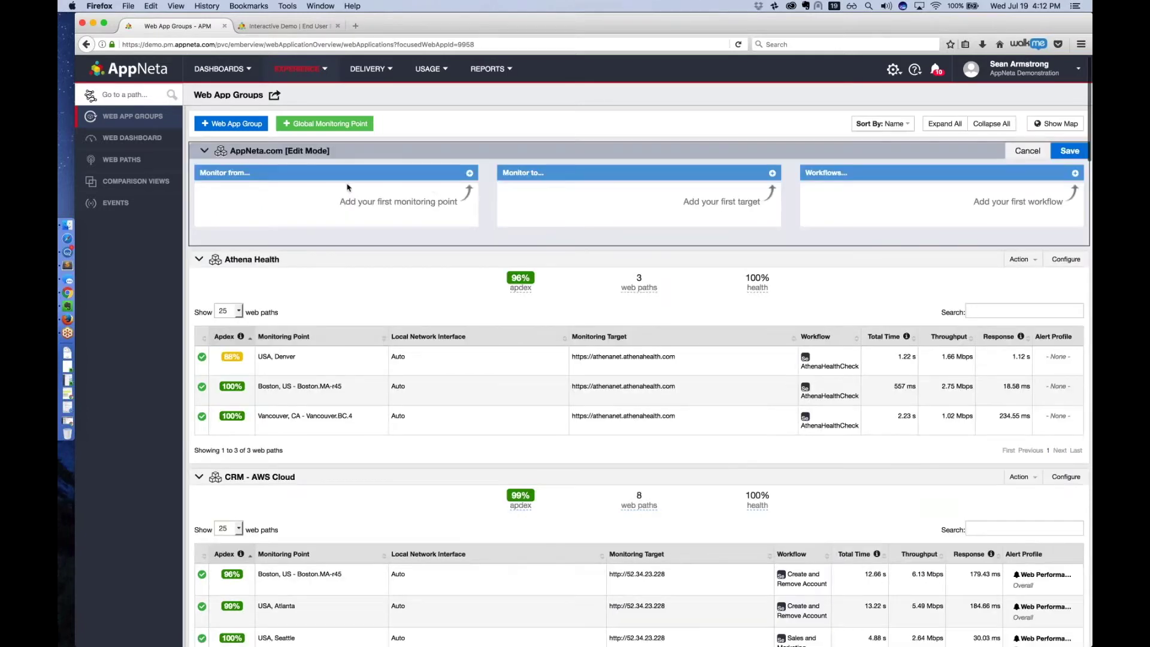
Select Japan, Hong Kong, Miami, US West Oregon and Boston as the group's monitoring points.
click(471, 177)
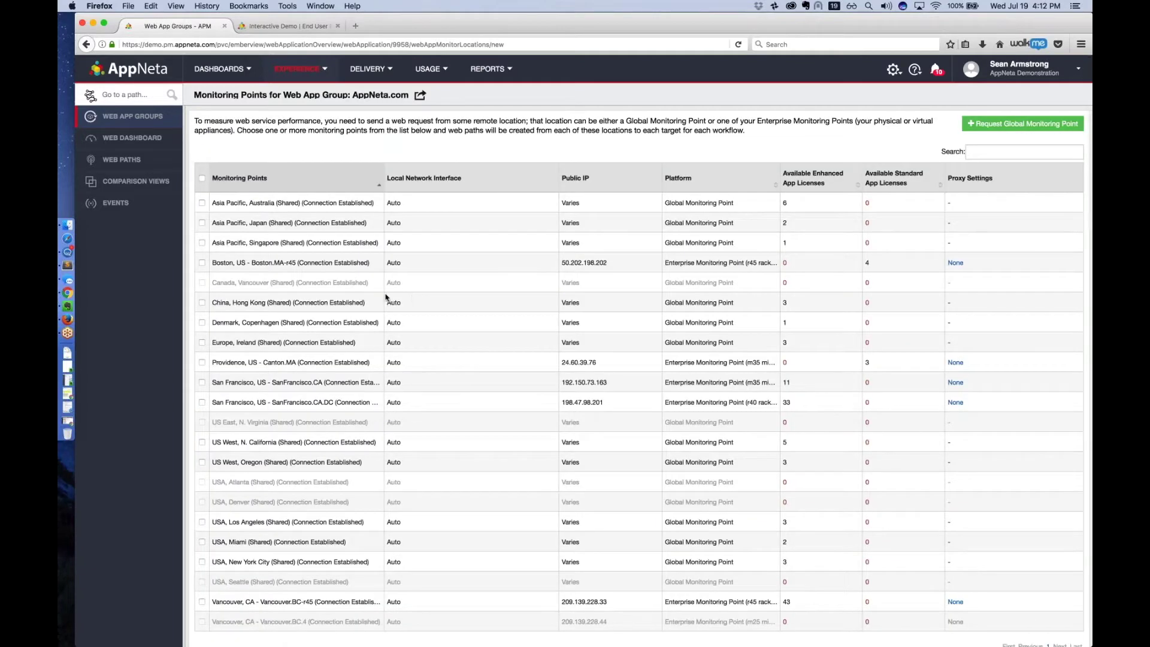
scroll(228, 257, down, 2)
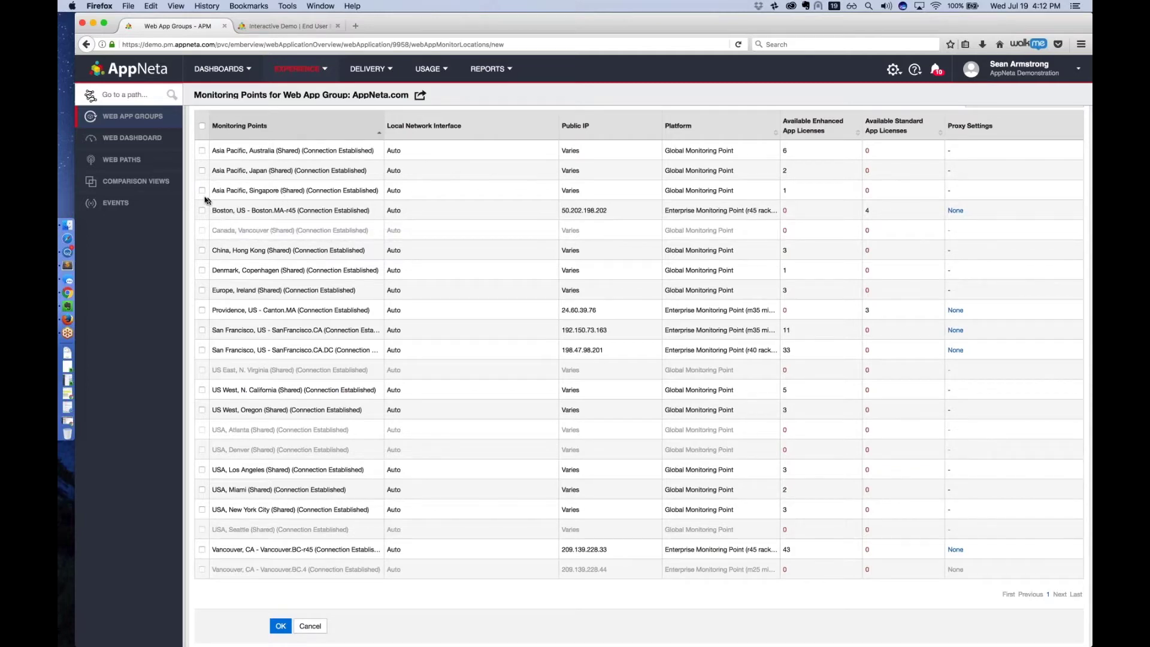
click(202, 171)
click(202, 250)
click(202, 490)
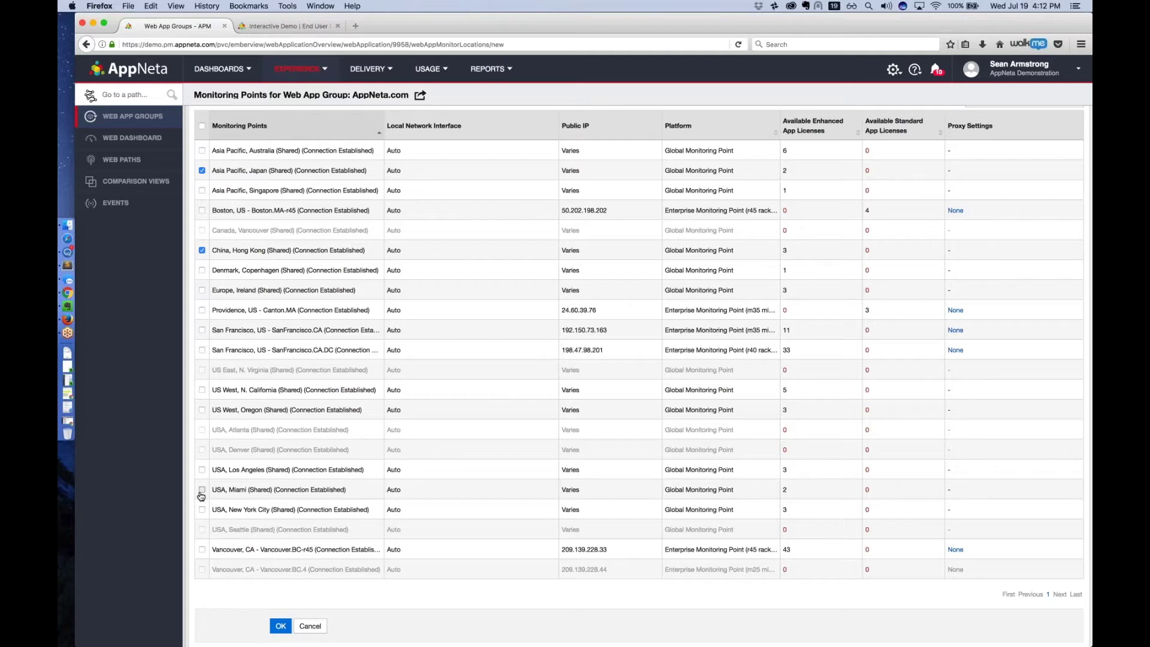
click(202, 410)
scroll(274, 407, up, 1)
scroll(273, 408, up, 3)
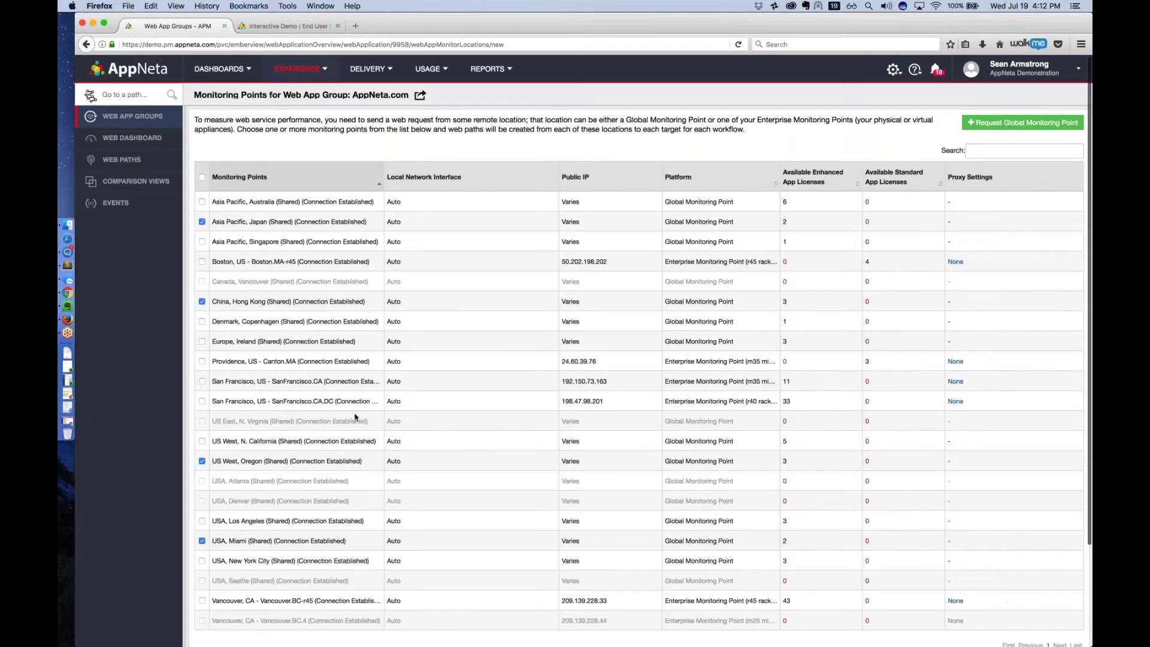
scroll(417, 382, down, 1)
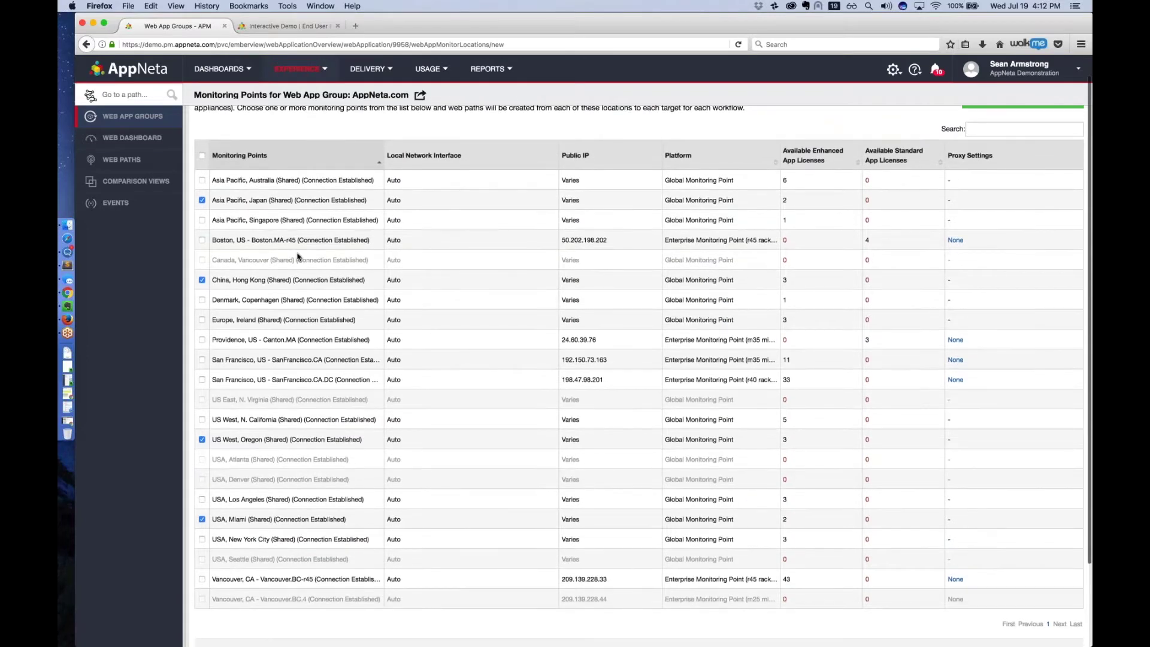
mouse_move(298, 257)
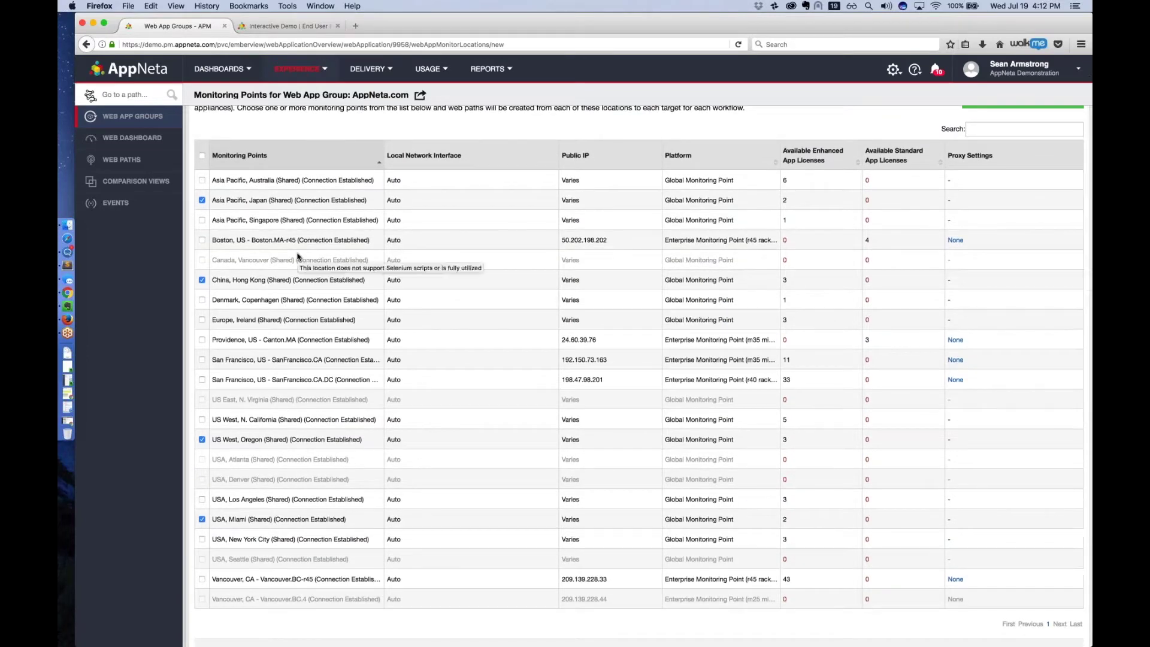
click(203, 242)
scroll(494, 359, down, 3)
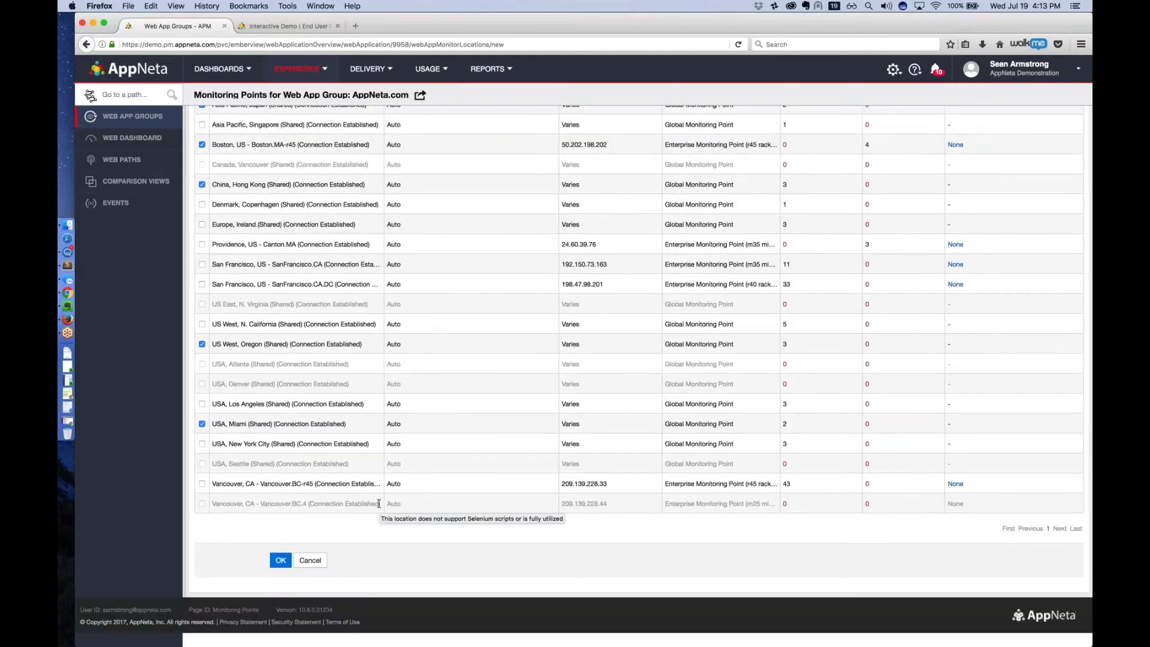
click(281, 561)
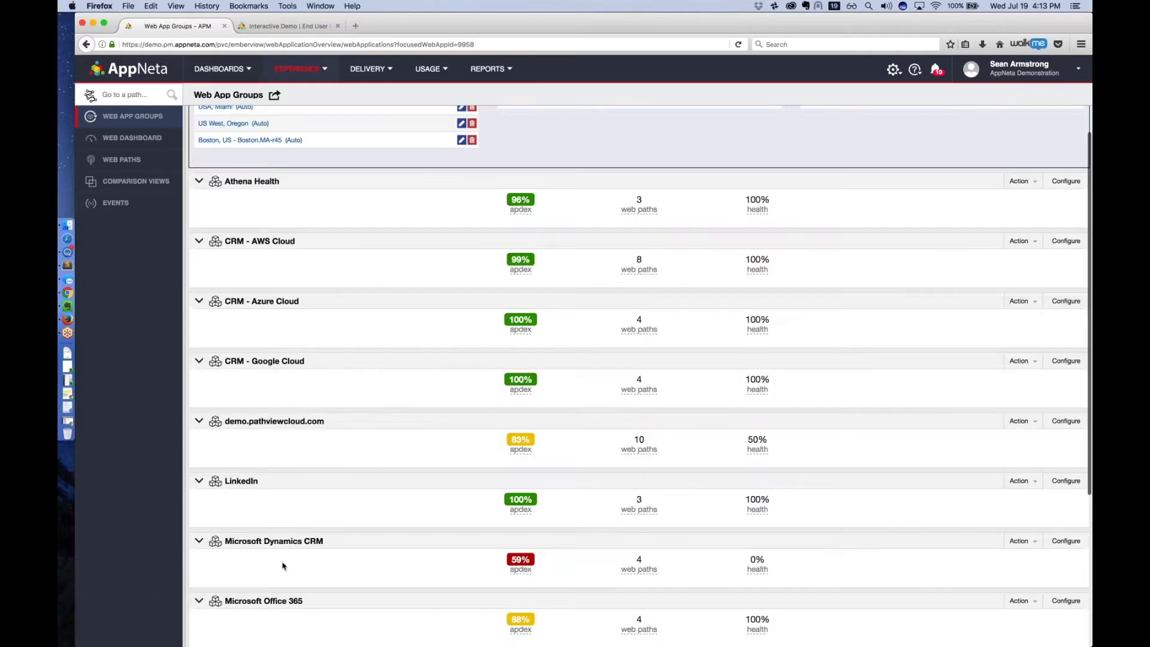
scroll(283, 566, up, 1)
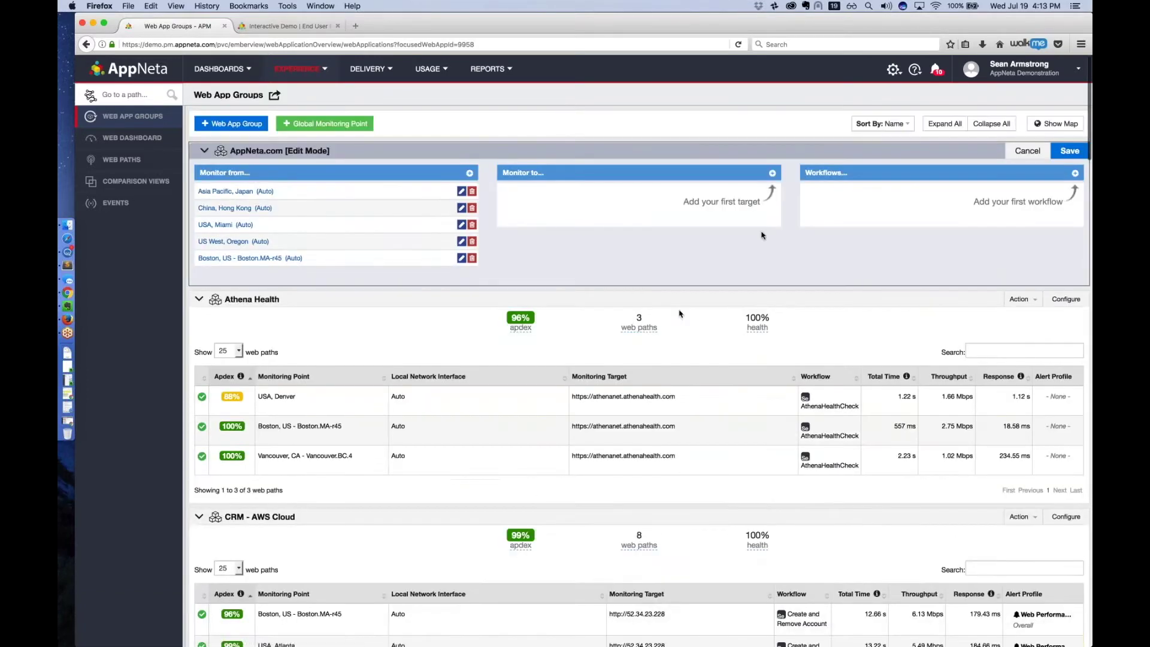
click(773, 174)
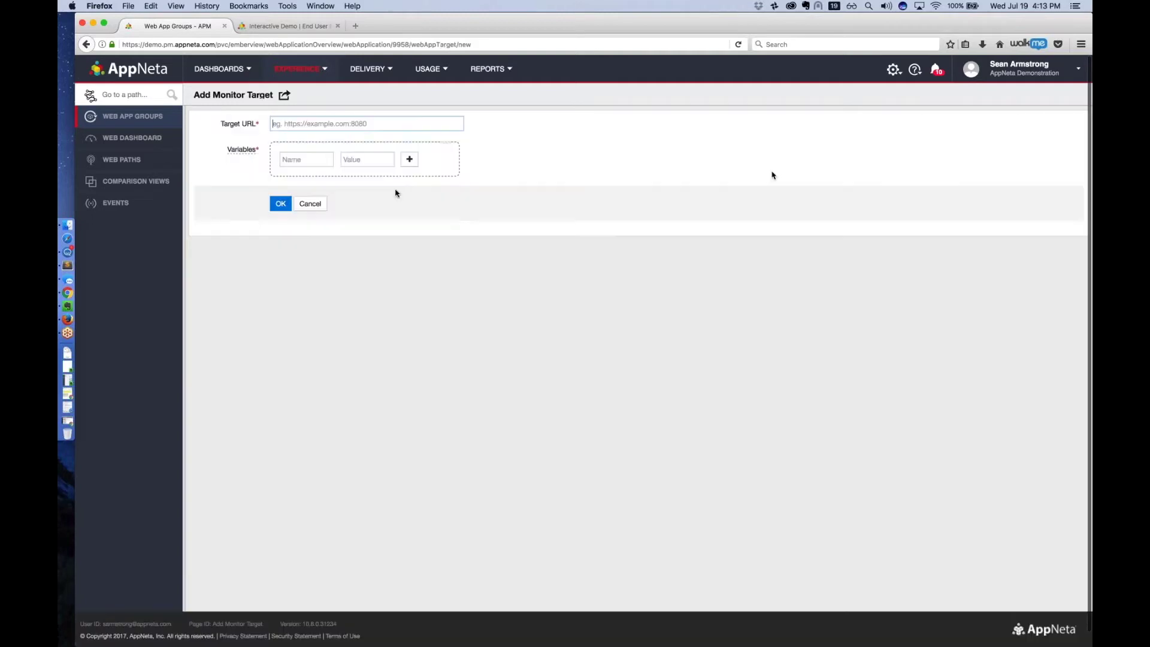
click(355, 125)
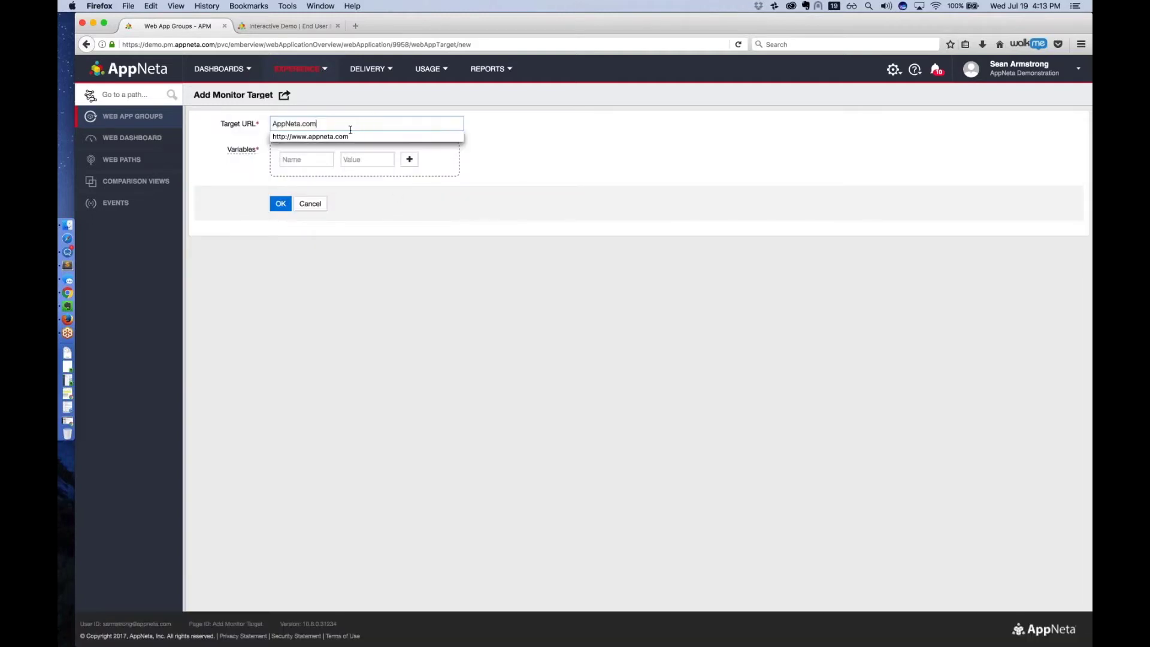
click(336, 138)
click(280, 204)
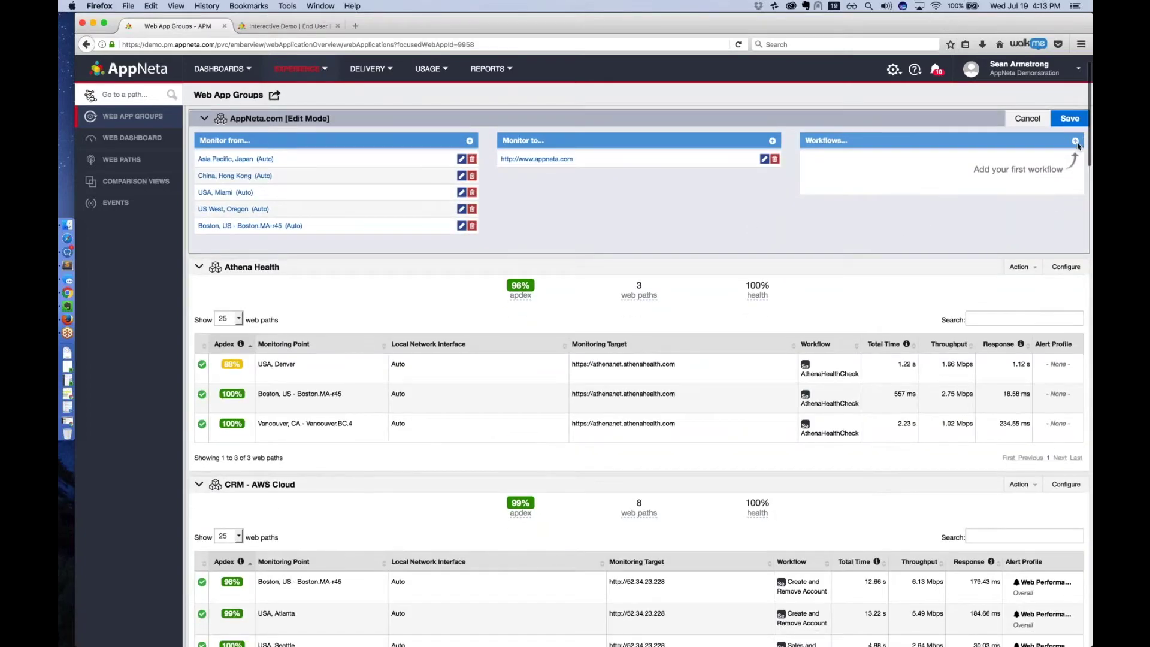
Add a Selenium Script workflow, replacing the name 'Default' with AppNeta.com.
click(1076, 141)
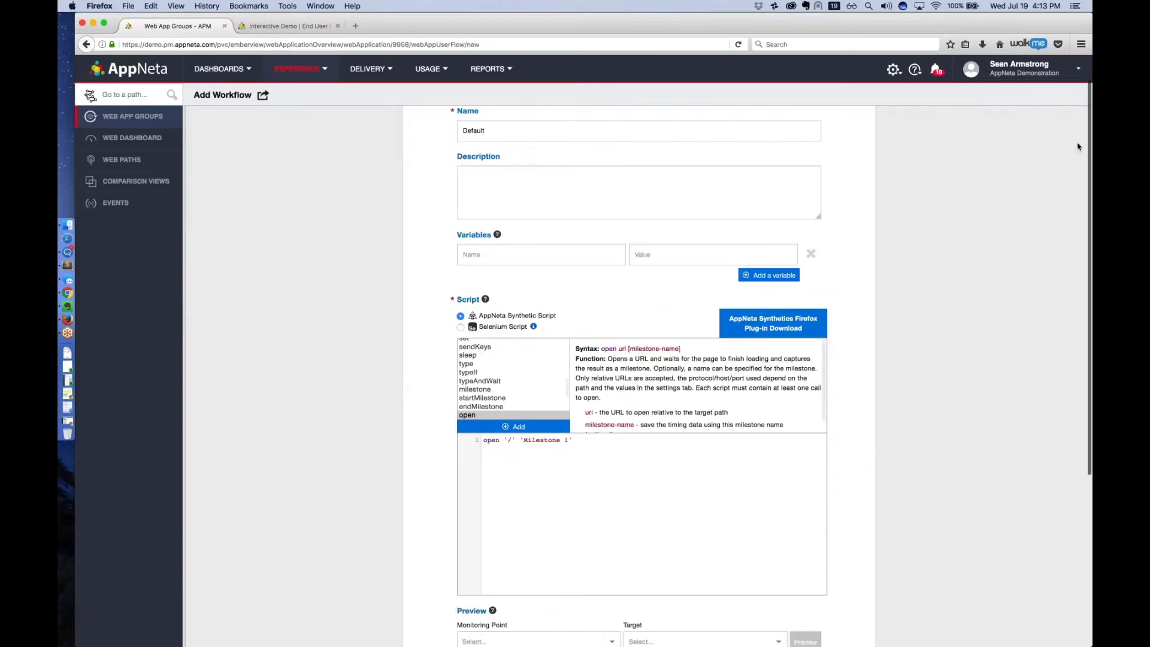
click(460, 360)
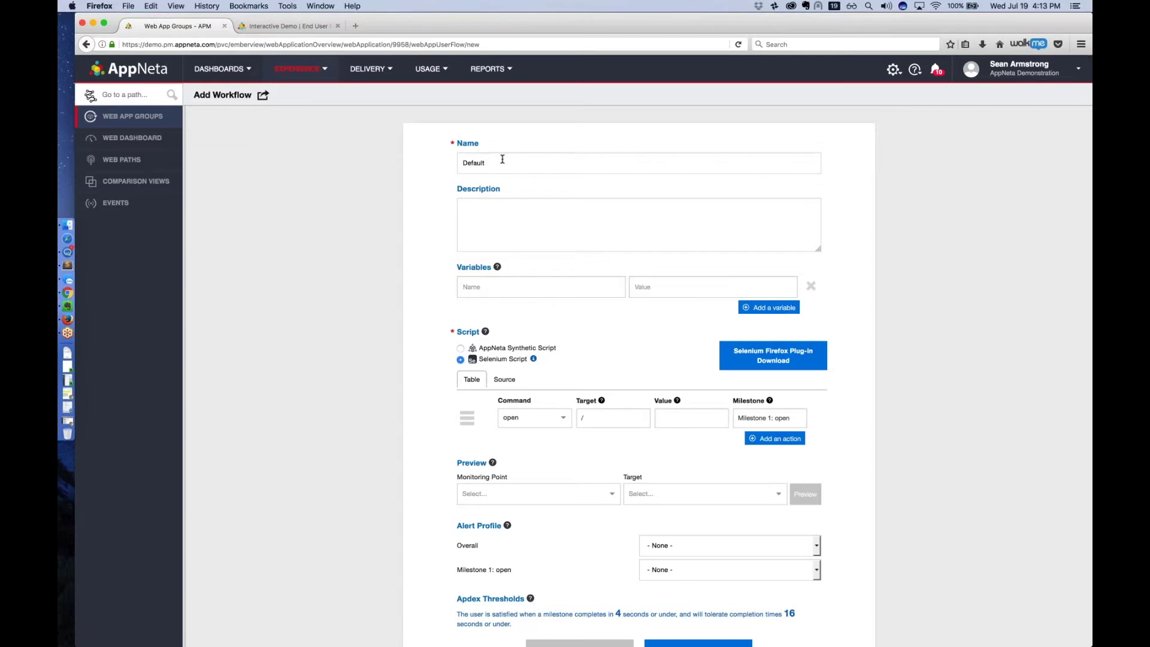
key(Tab)
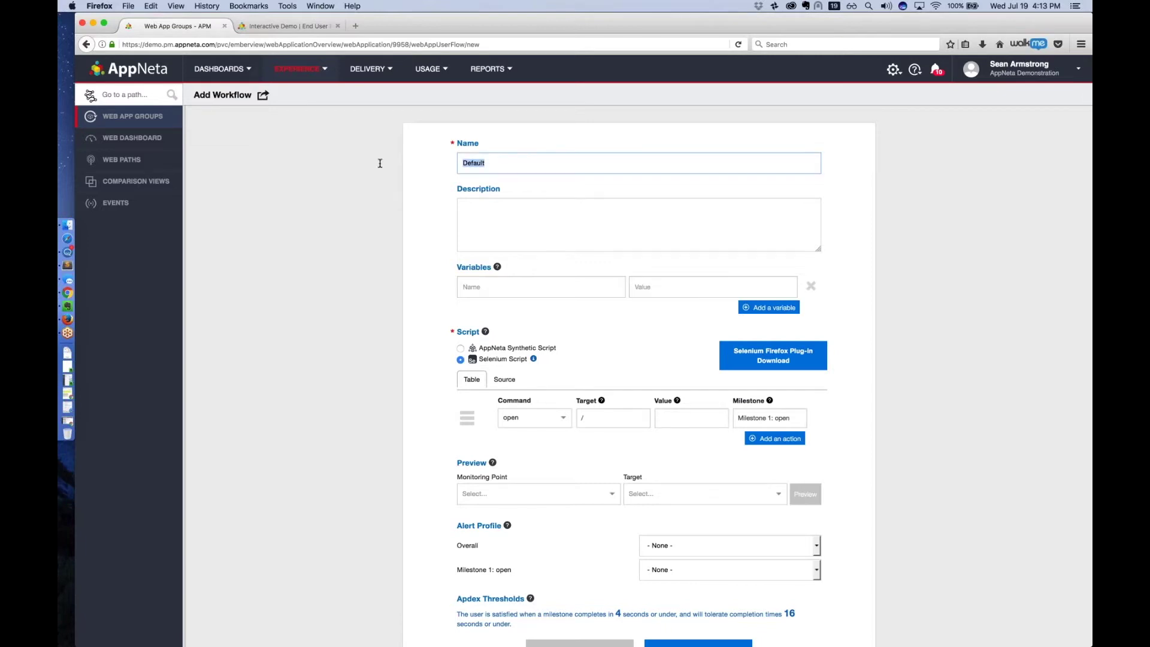
text(AppNeta.com)
click(438, 189)
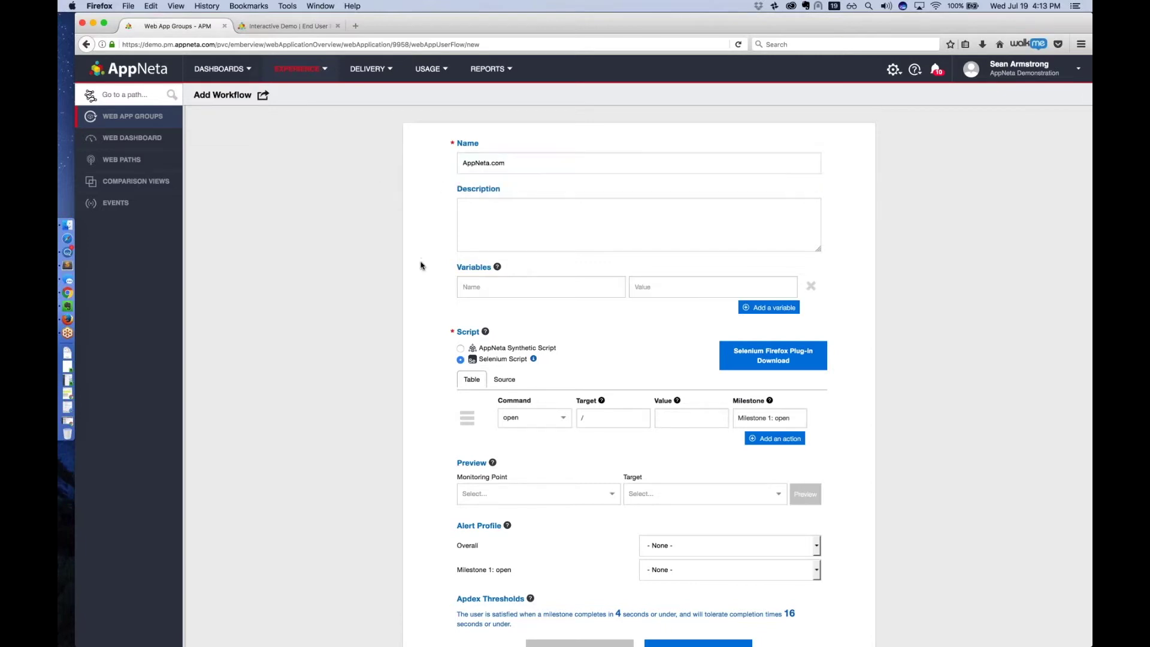
scroll(421, 265, down, 1)
scroll(421, 264, down, 1)
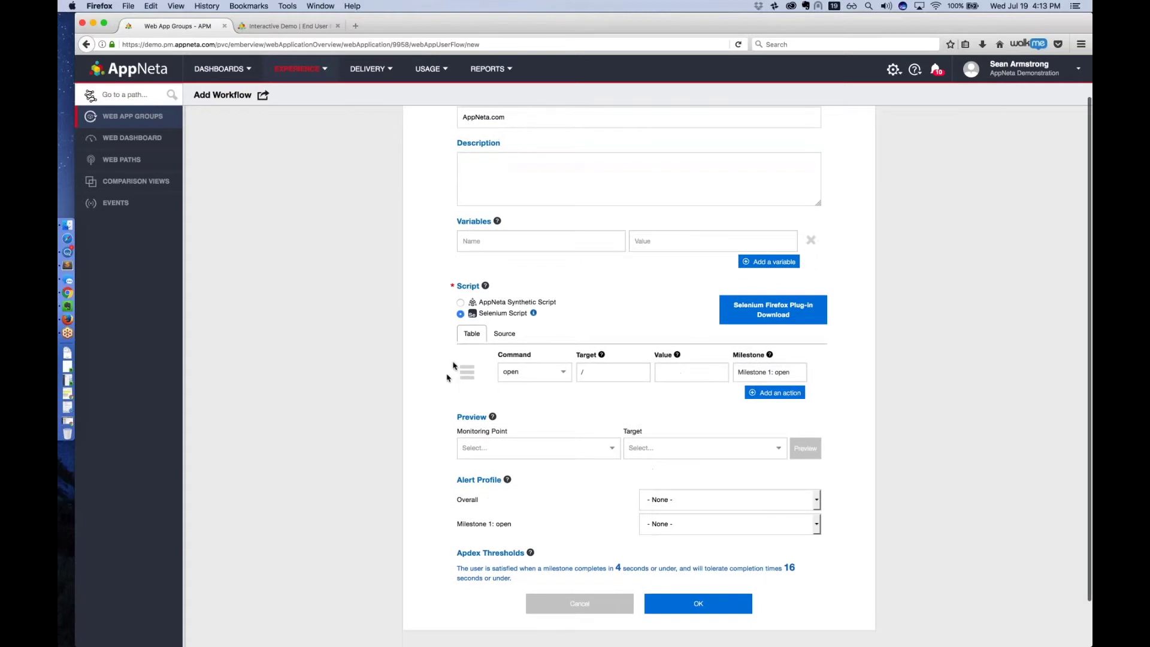
scroll(453, 360, down, 2)
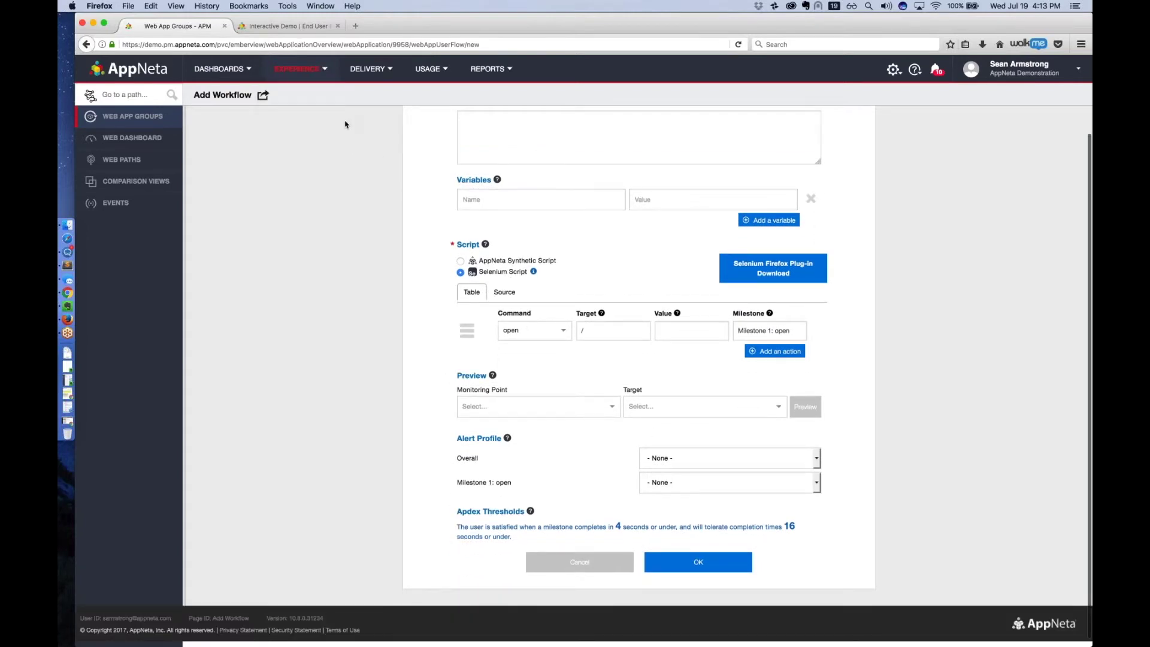
Load AppNeta.com/ in the Interactive Demo tab and launch Selenium IDE over it.
click(307, 32)
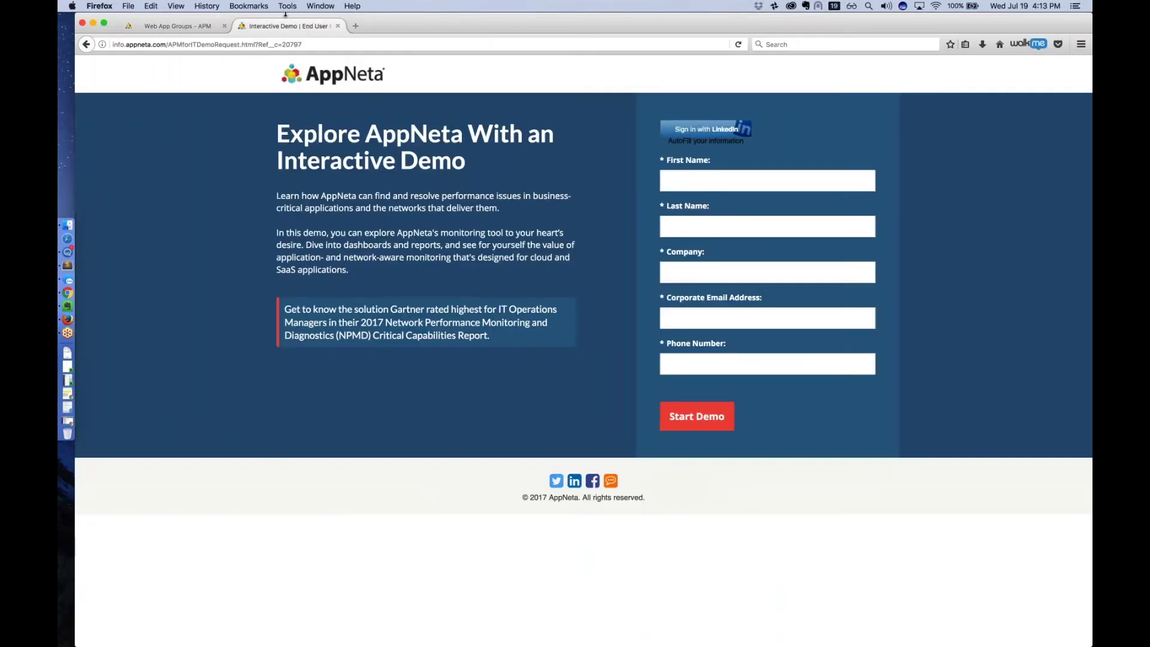
right_click(86, 45)
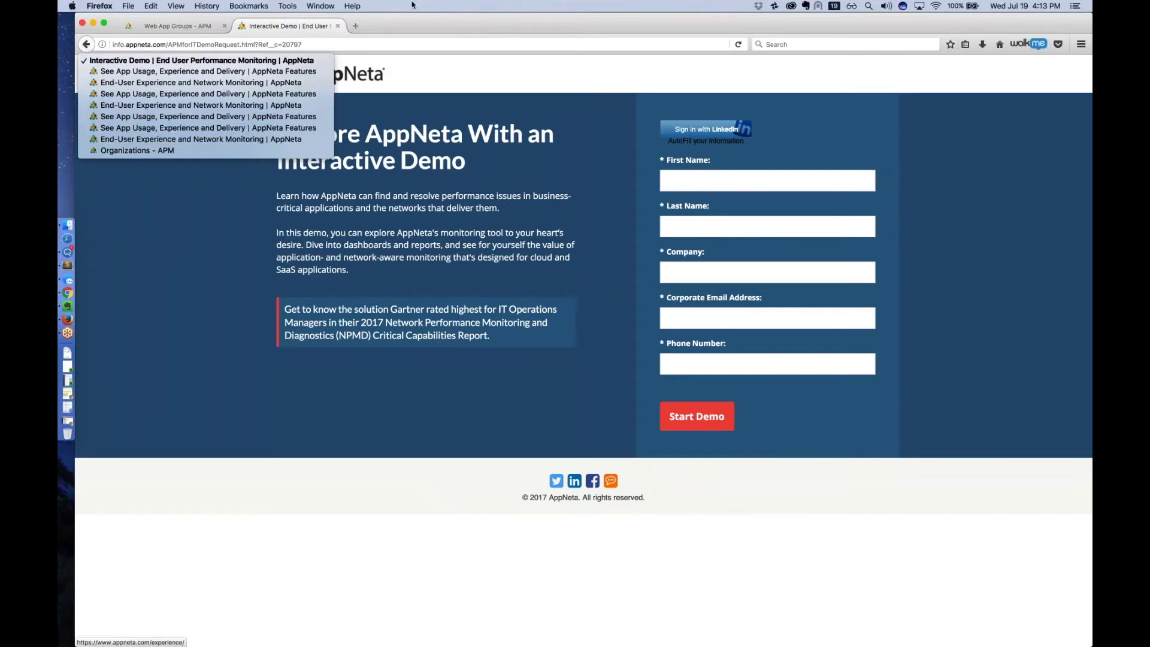
click(383, 44)
text(AppNeta.com/)
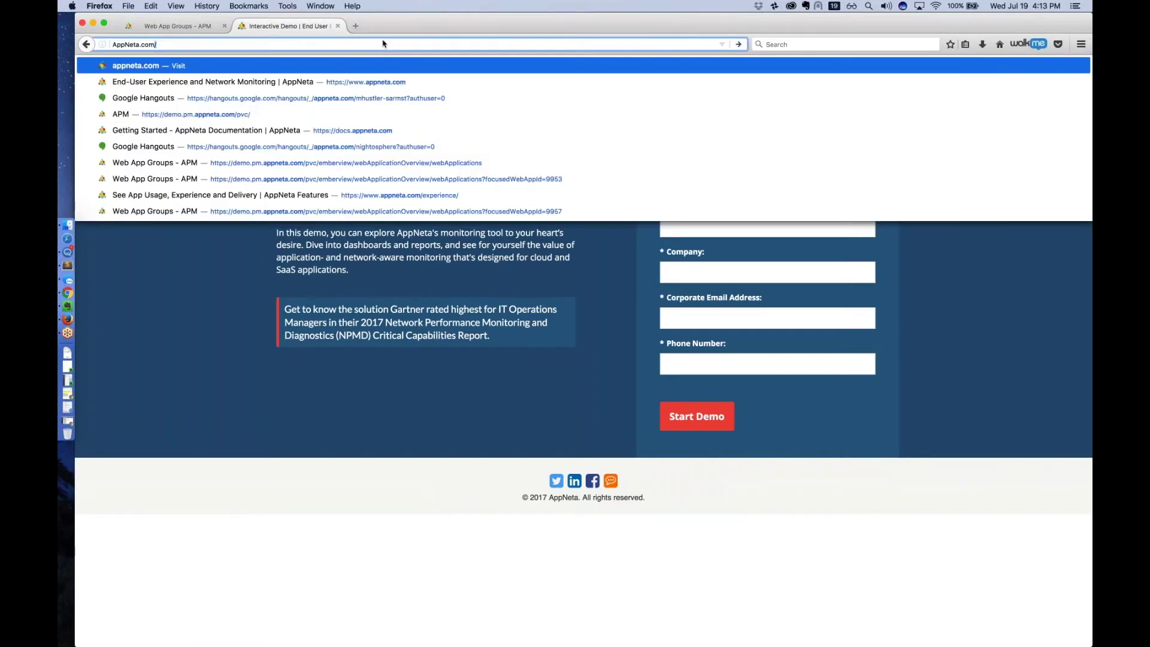
key(Return)
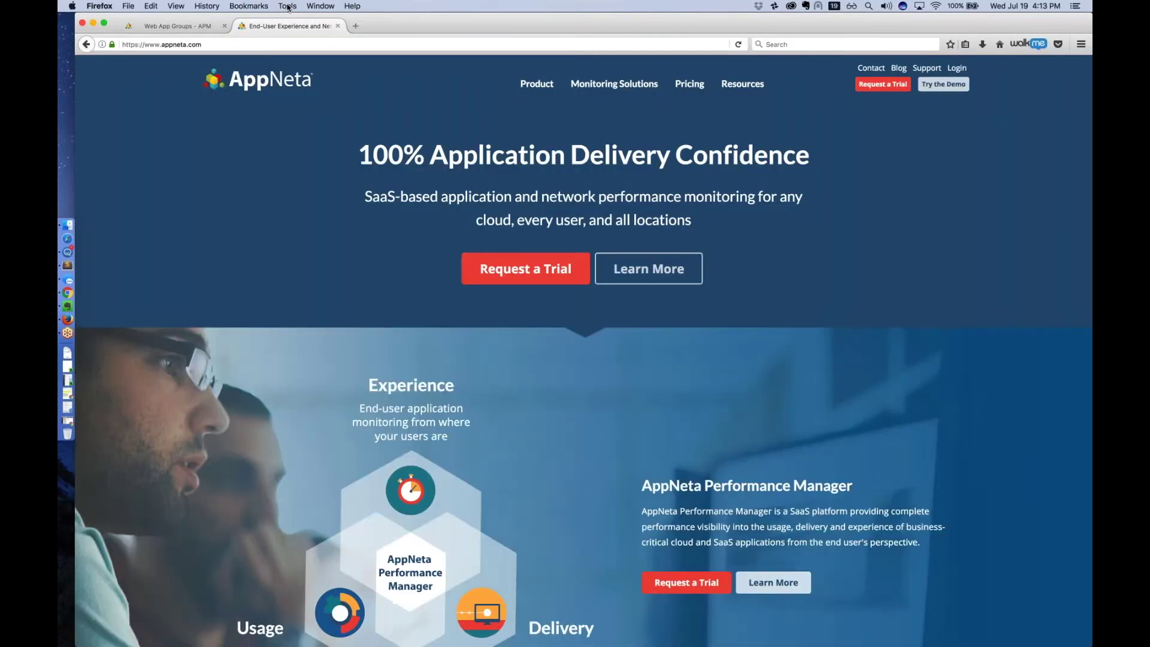
click(288, 6)
click(317, 78)
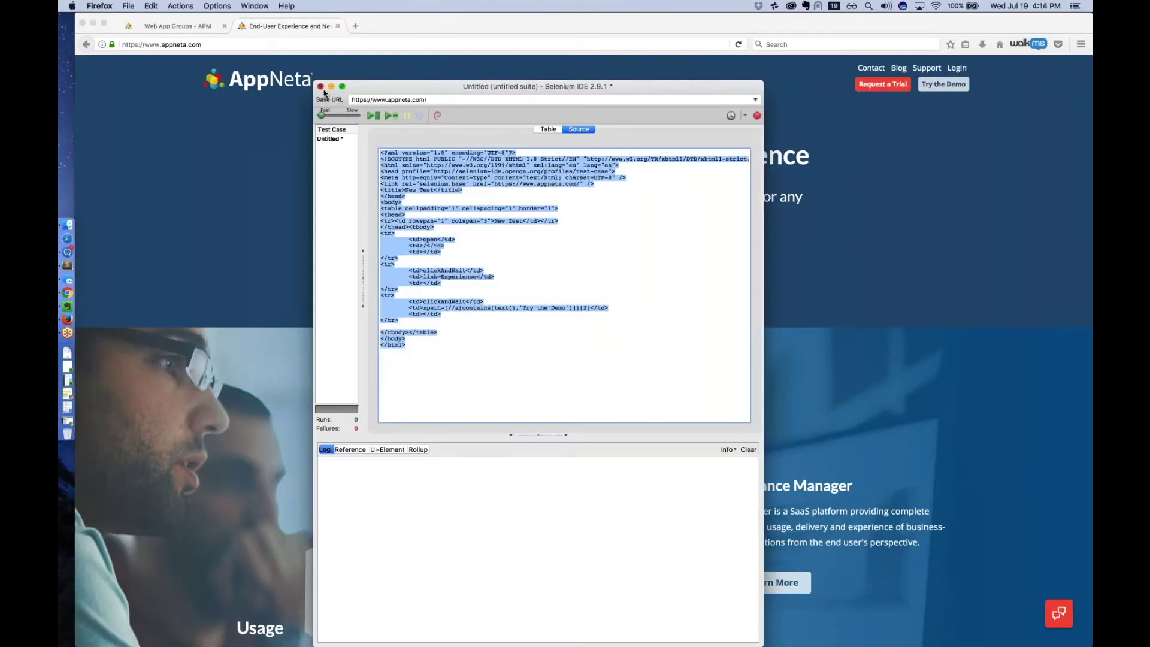
Discard the old unsaved test and record a fresh one following Experience, then Try the Demo.
click(321, 86)
click(502, 183)
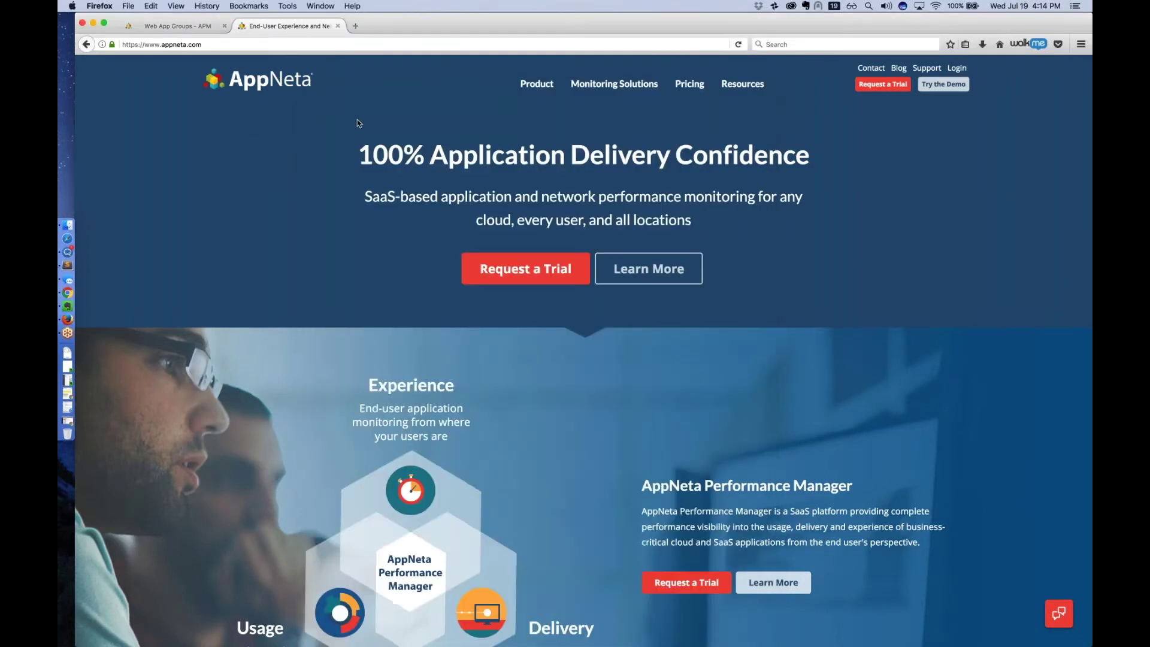
click(288, 6)
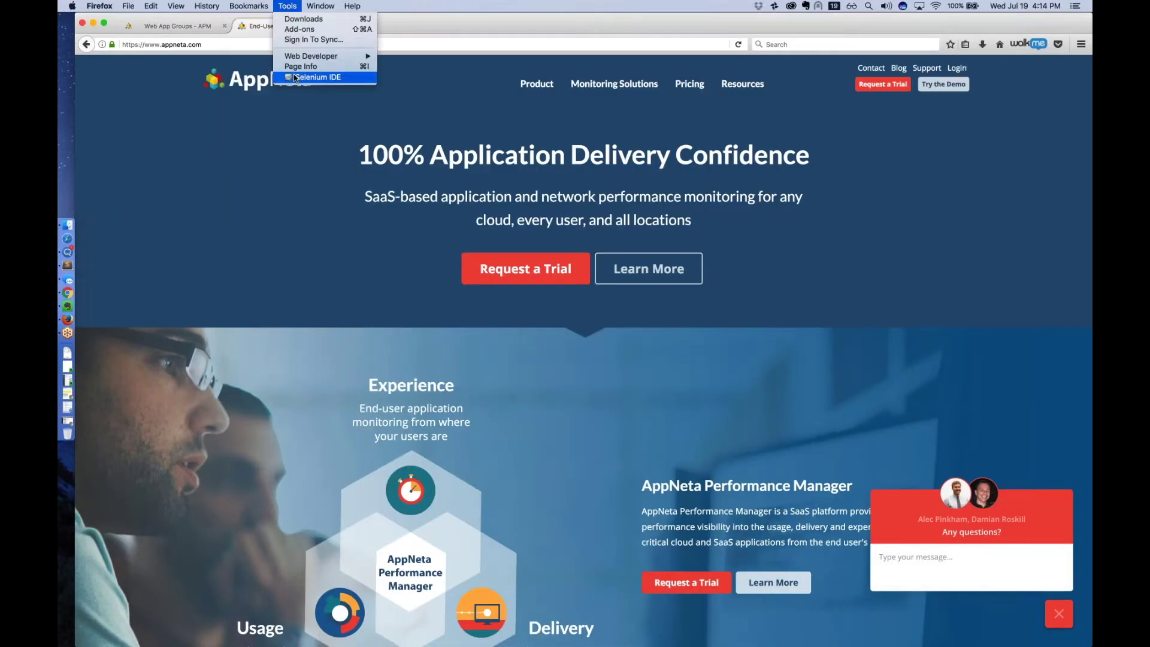
click(312, 78)
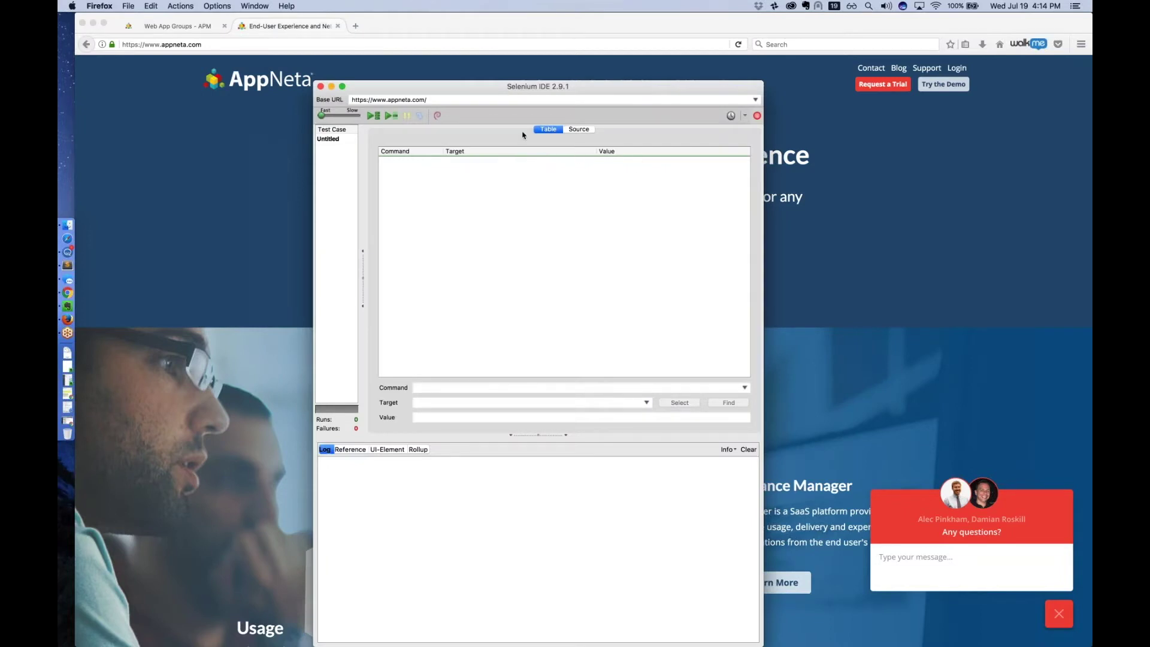
click(332, 87)
mouse_move(533, 86)
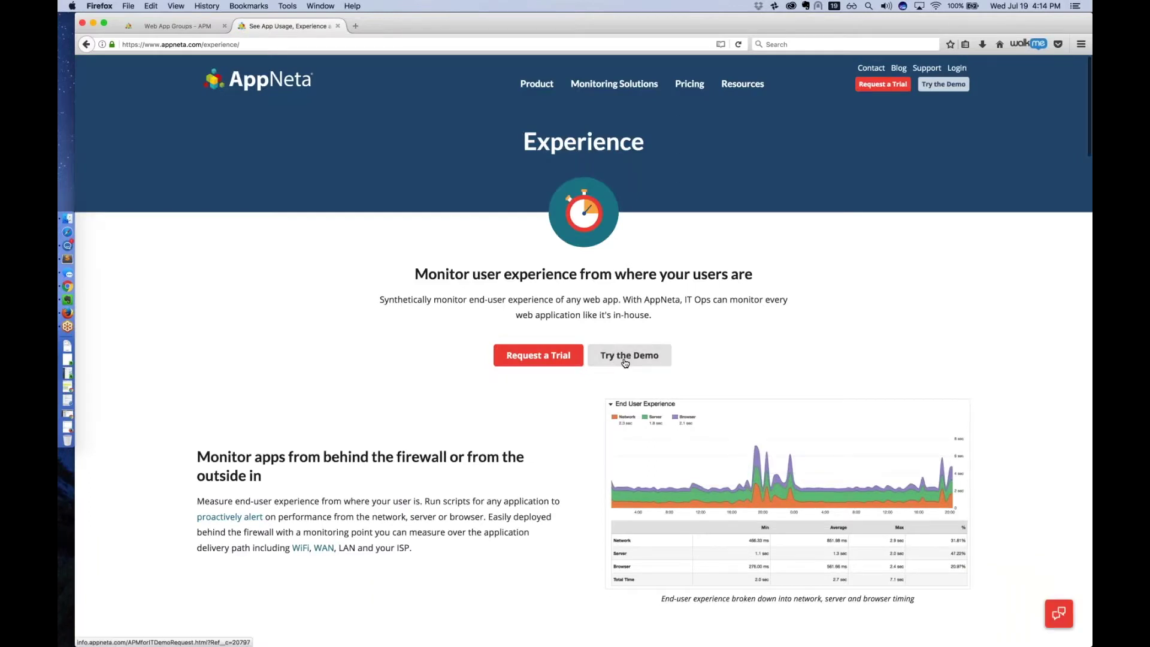
click(624, 356)
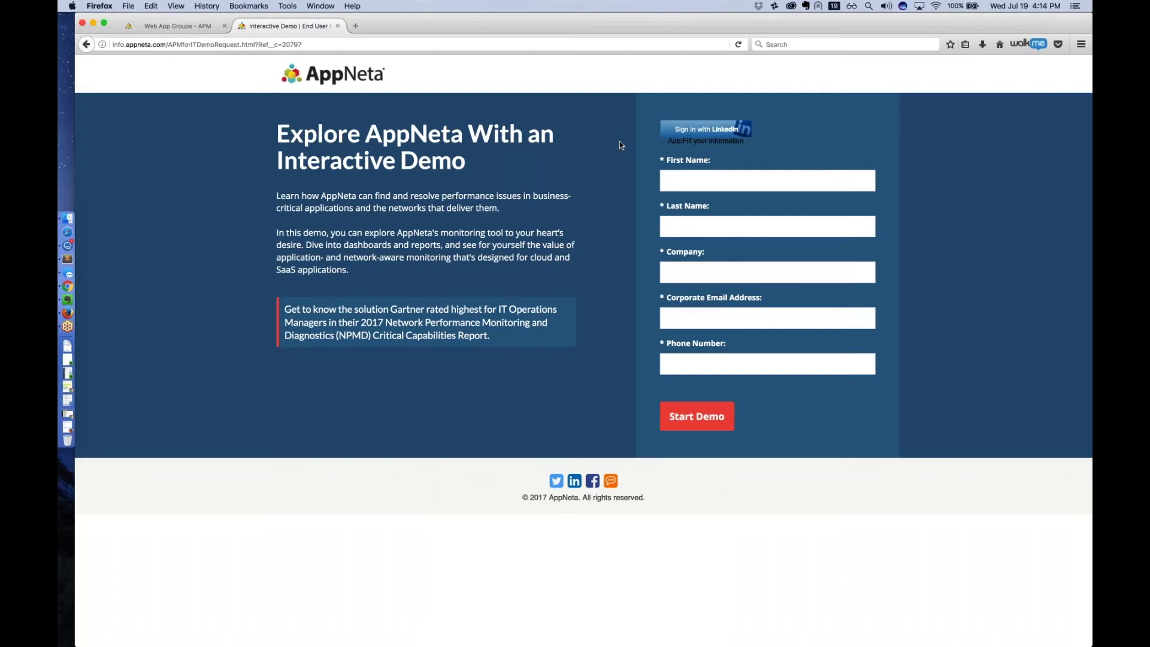
Select and copy the recorded test's full HTML source from Selenium IDE.
click(287, 6)
click(311, 76)
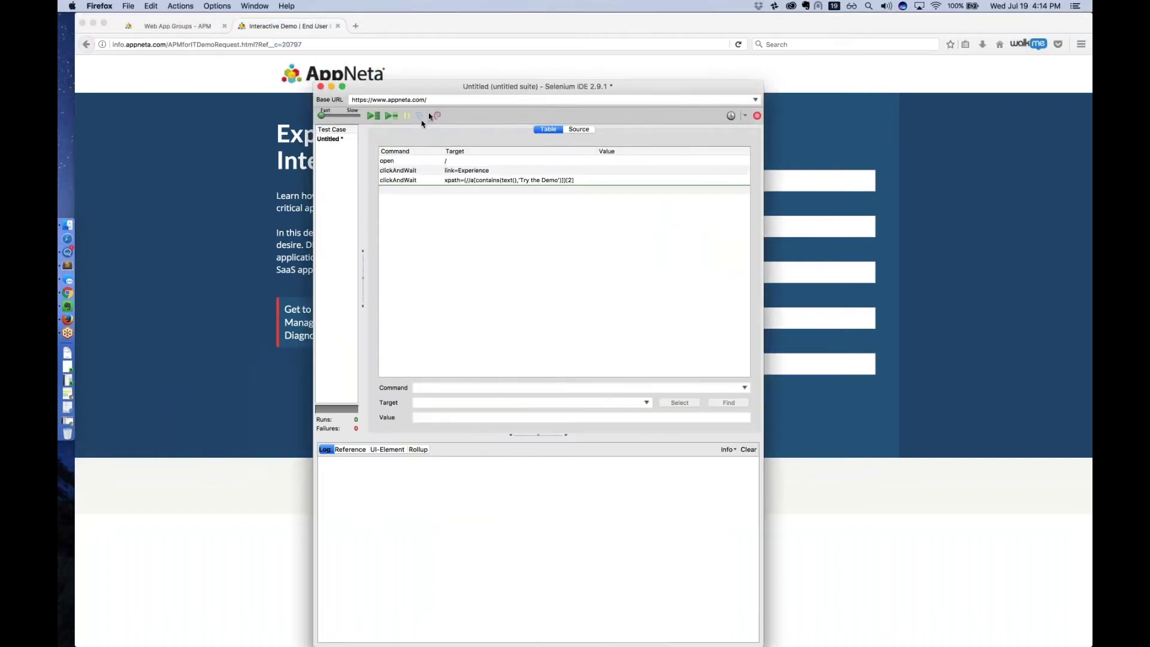
click(578, 130)
key(super+a)
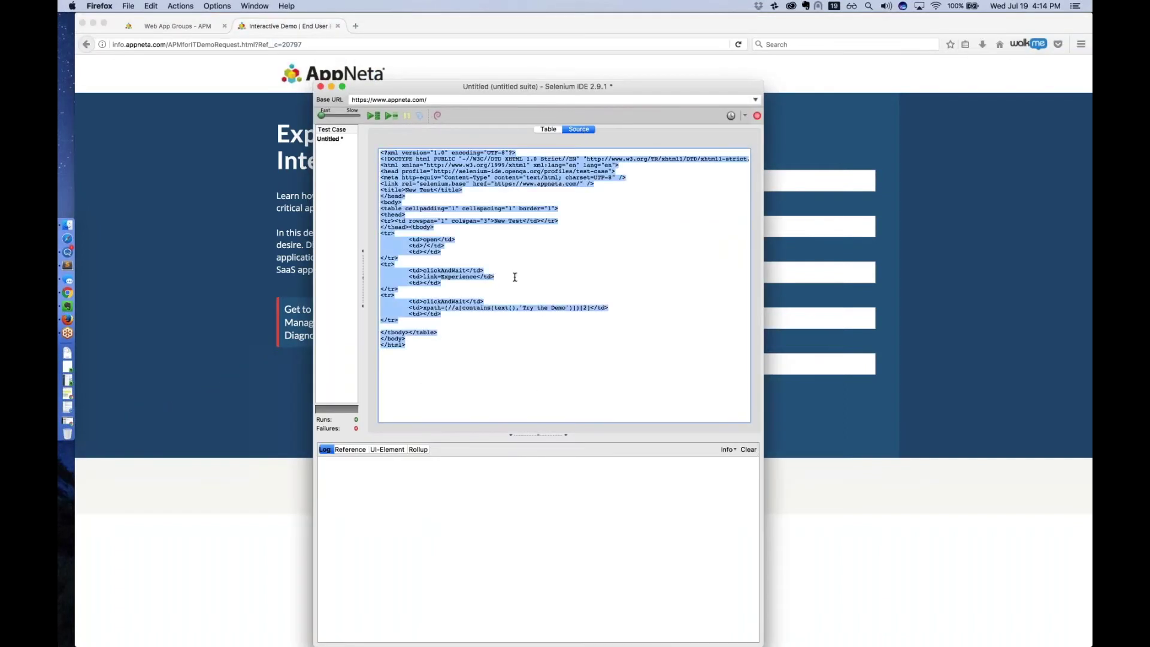
click(177, 27)
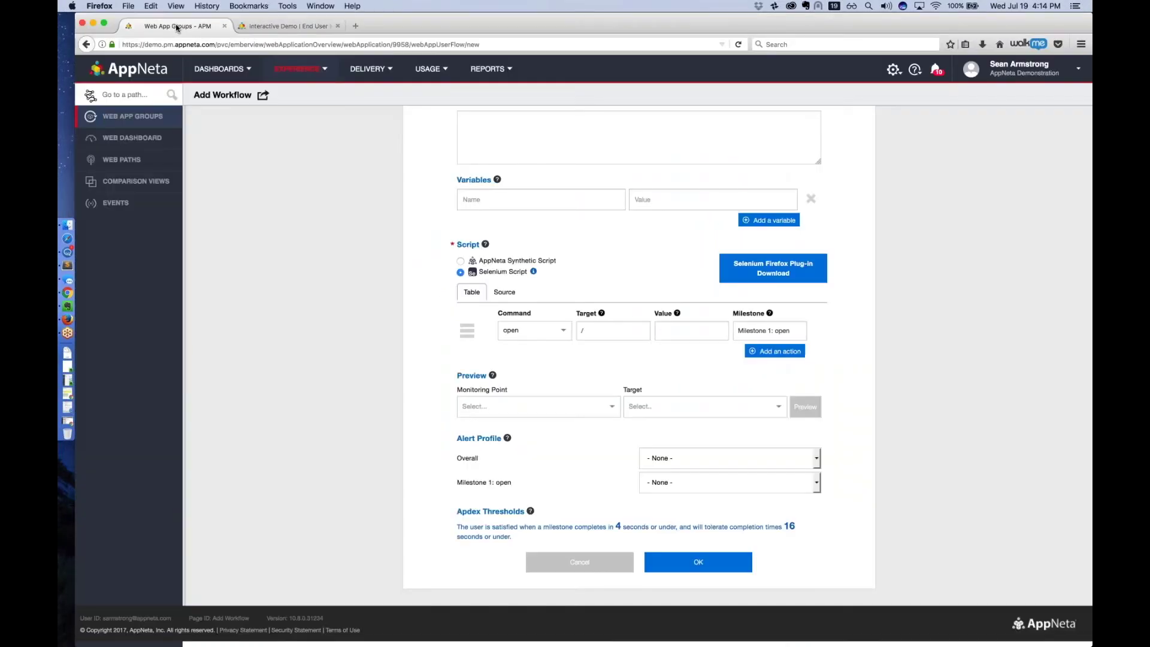
Replace the workflow's script source with the copied Selenium HTML, yielding open and two clickAndWait steps.
click(505, 294)
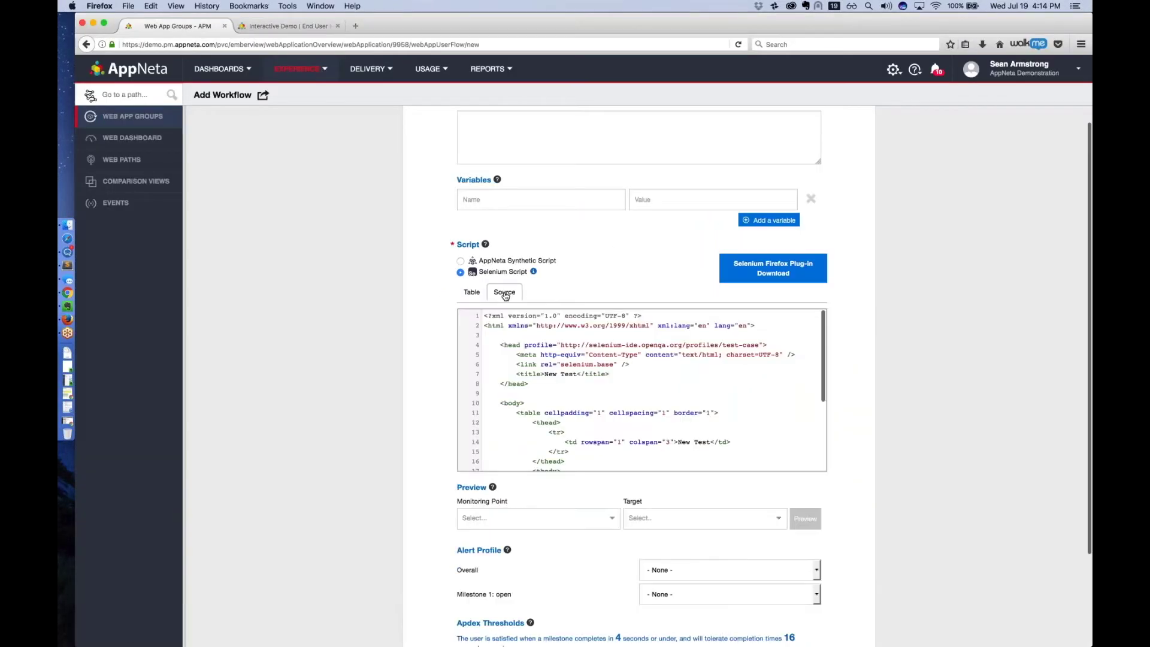
key(super+a)
key(BackSpace)
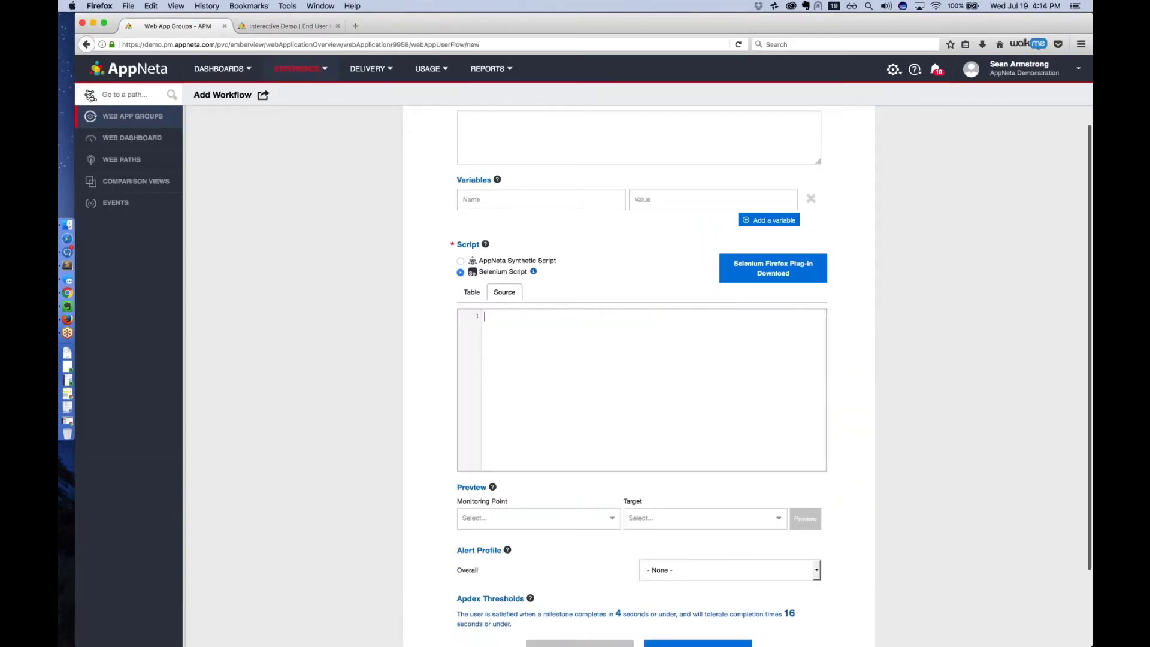
key(super+v)
click(472, 293)
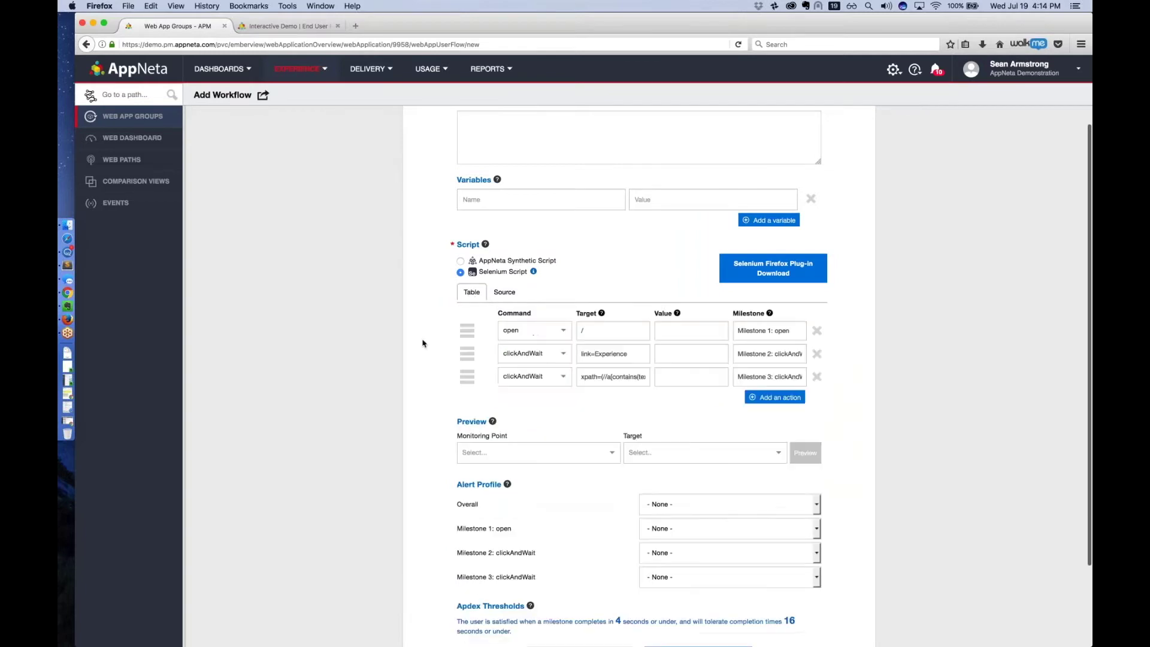
scroll(404, 346, down, 3)
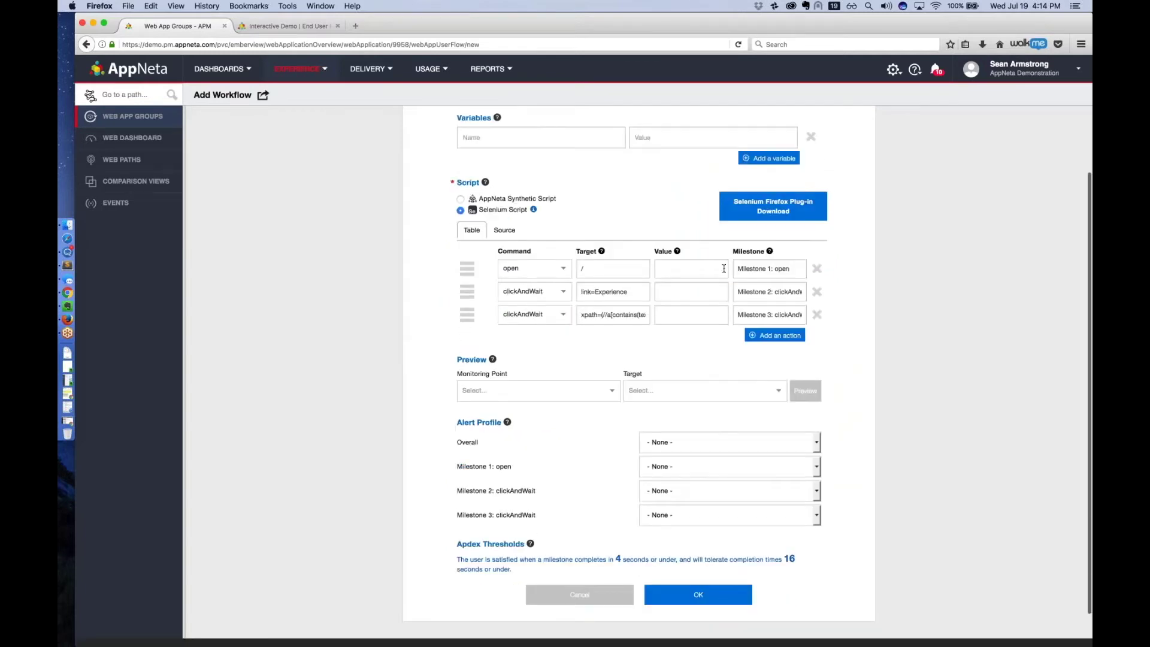
Rename the three workflow milestones to Open, Experience and Demo.
triple_click(794, 269)
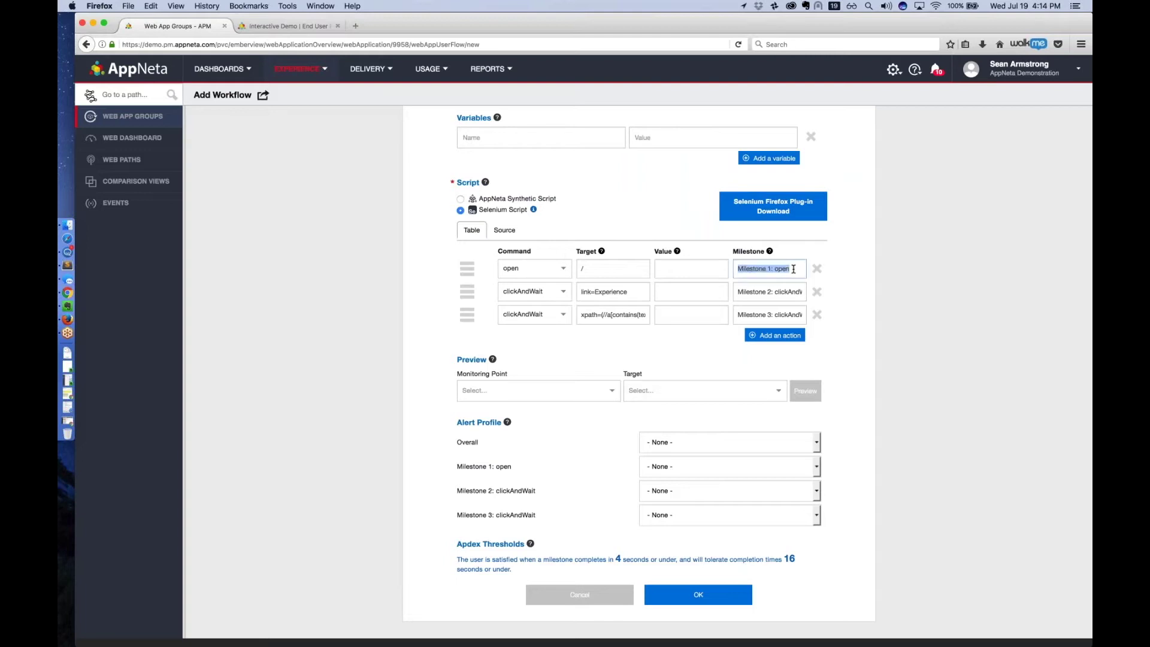
text(Op)
key(BackSpace)
text(en)
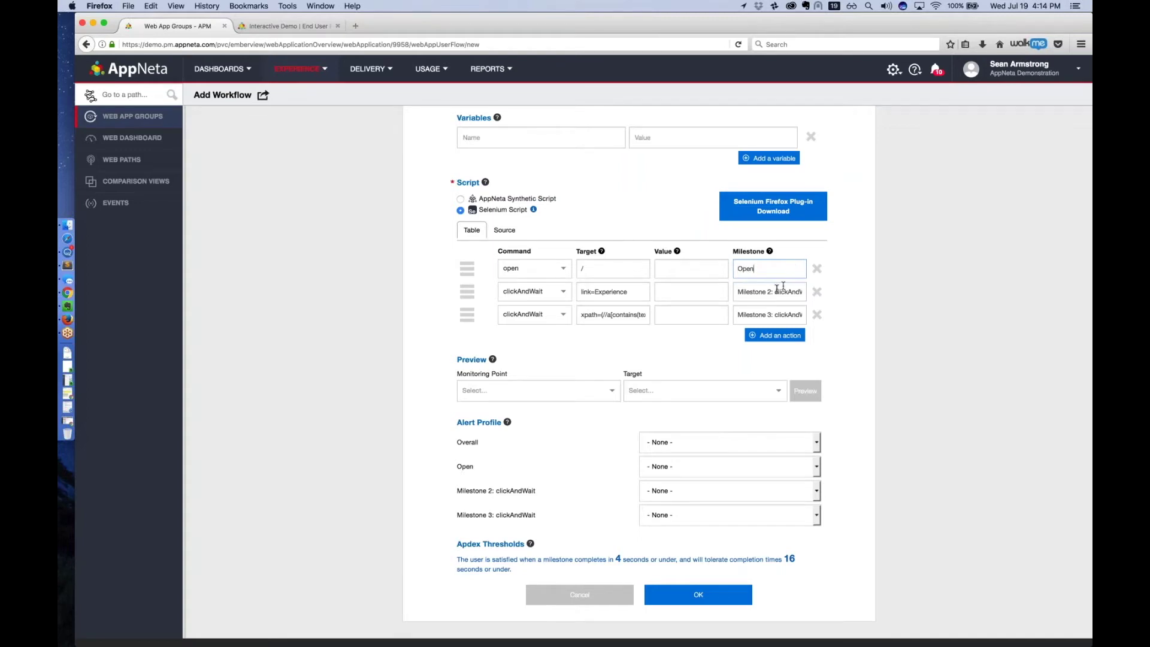
triple_click(750, 293)
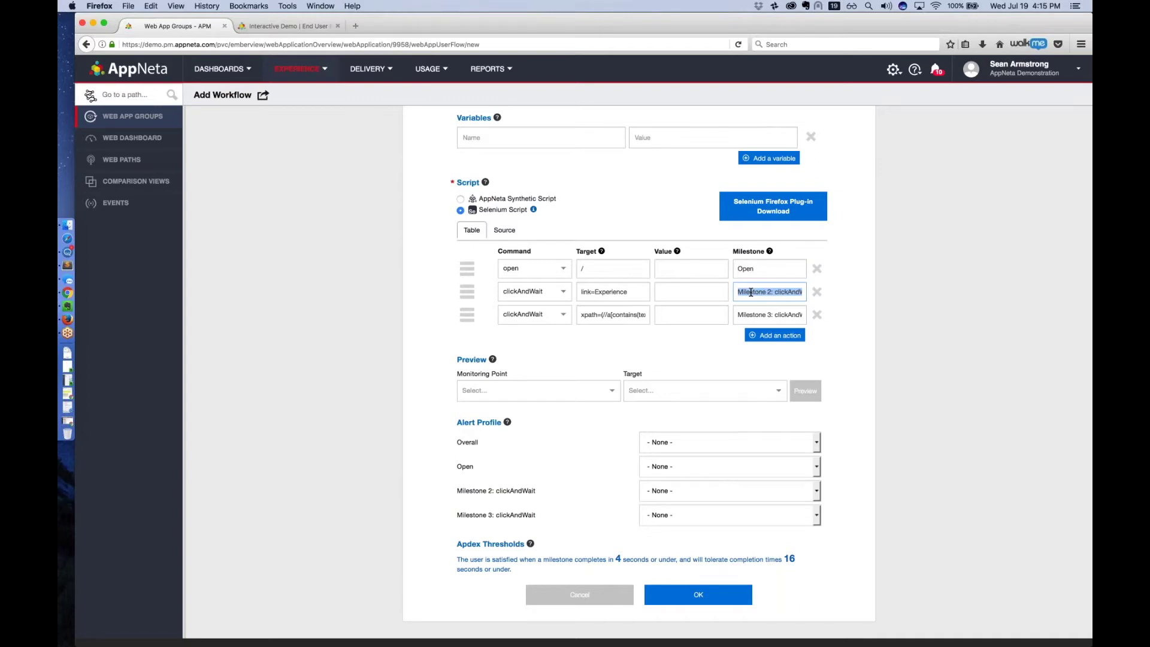
text(Experience)
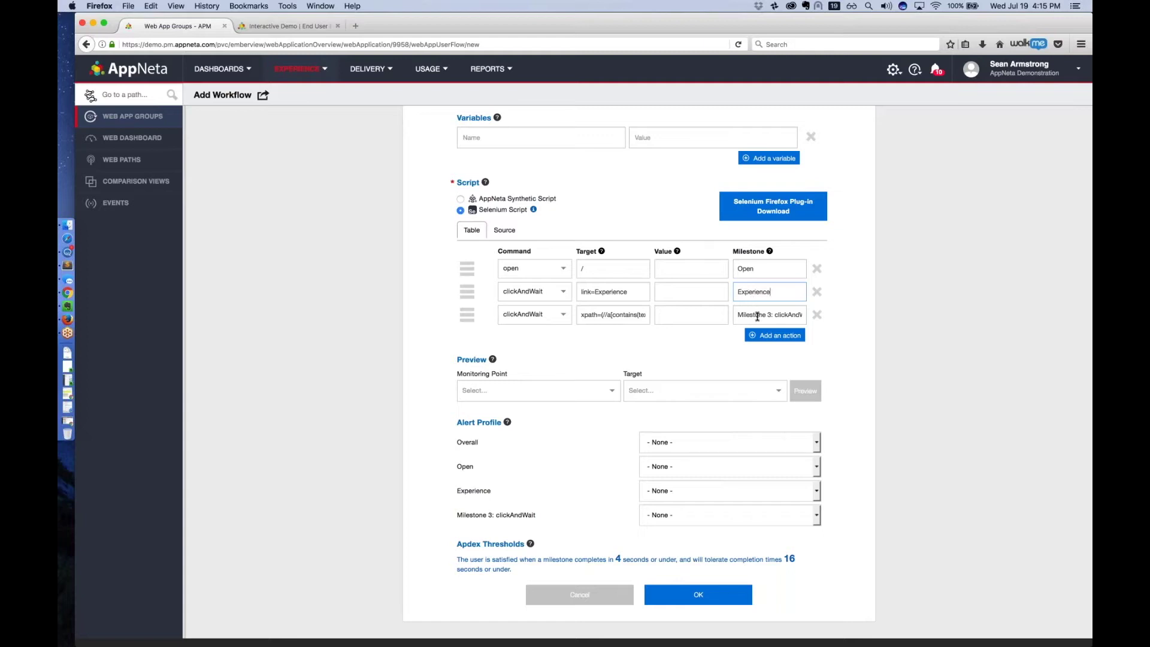
triple_click(758, 316)
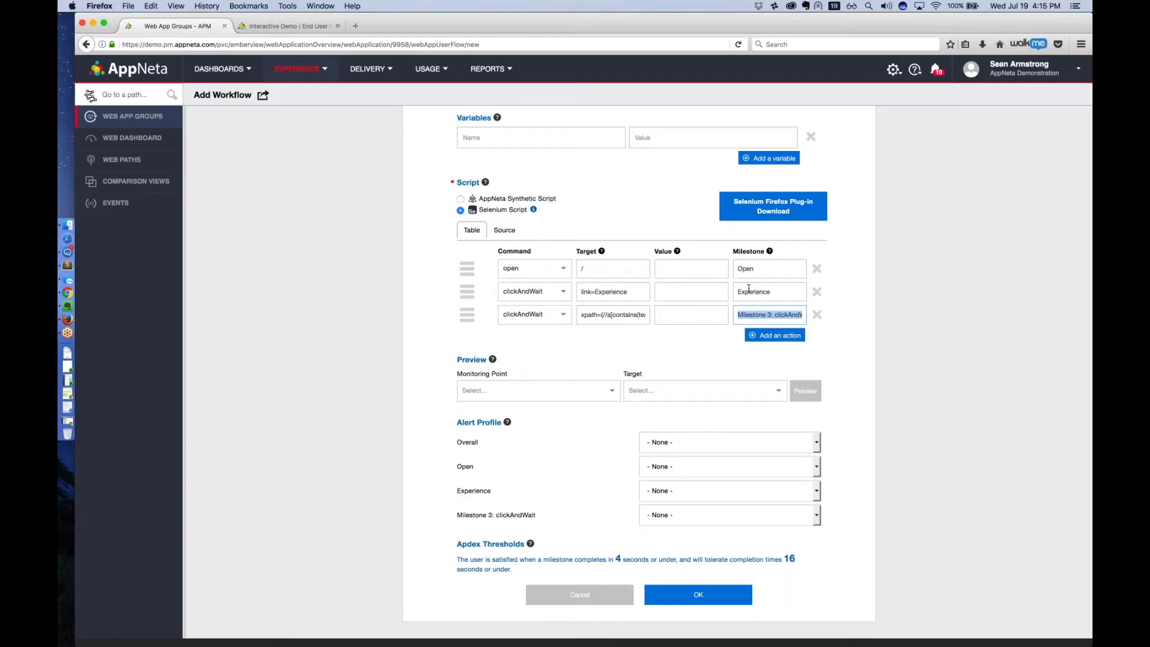
text(Demo)
click(627, 339)
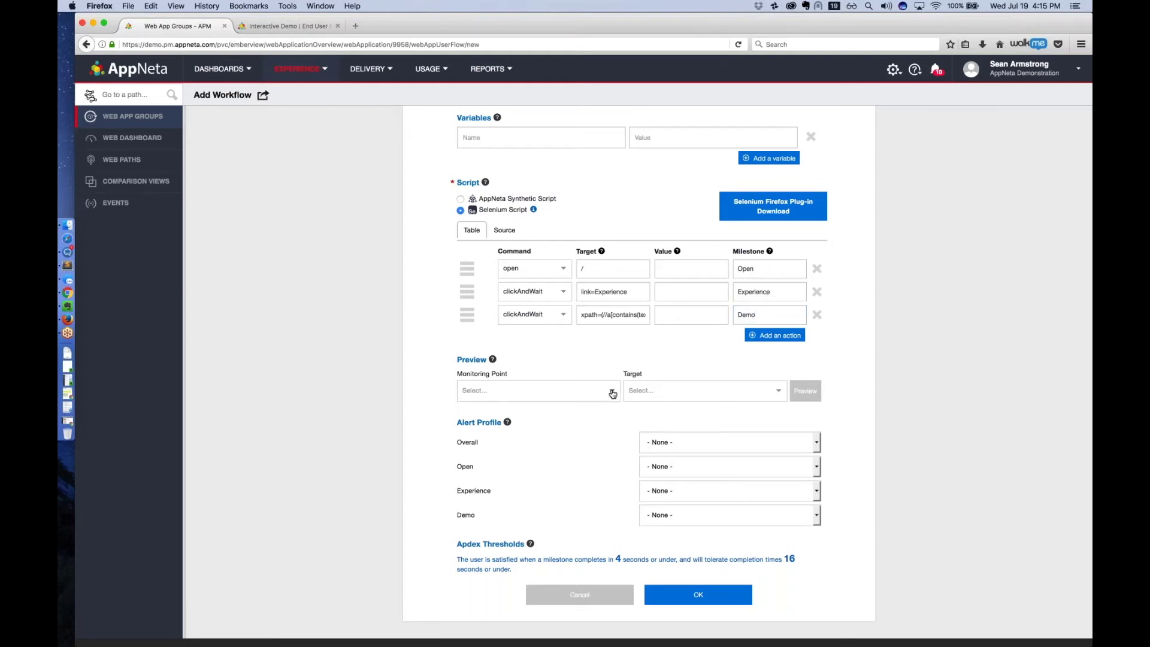
scroll(610, 392, down, 1)
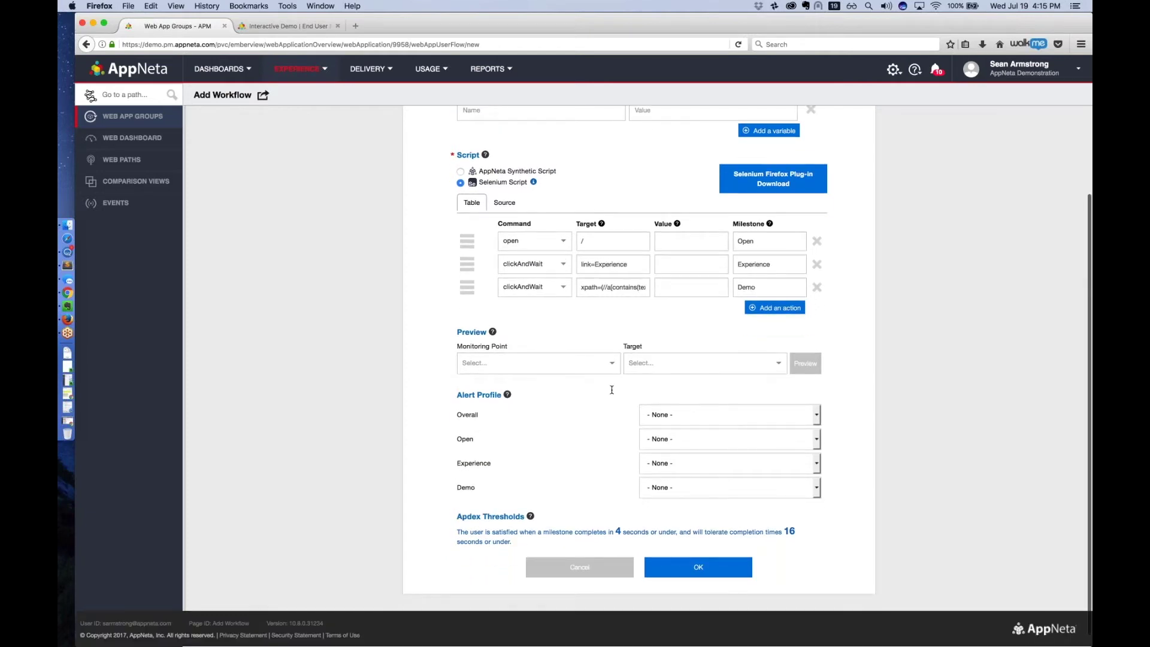
scroll(479, 396, down, 1)
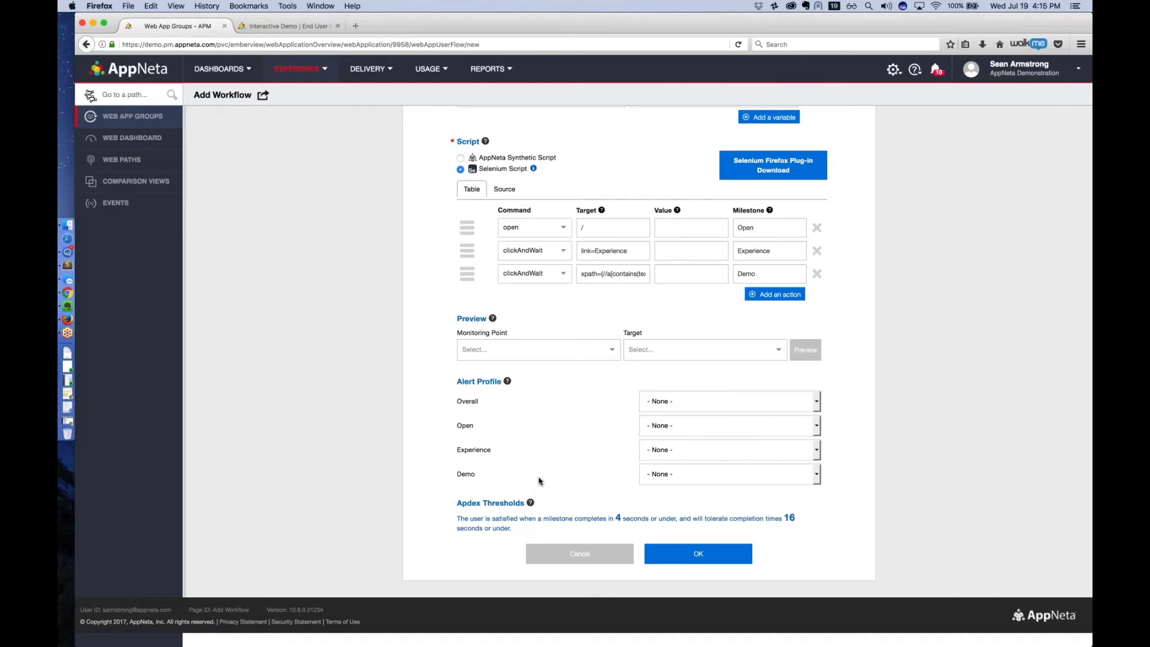
click(687, 557)
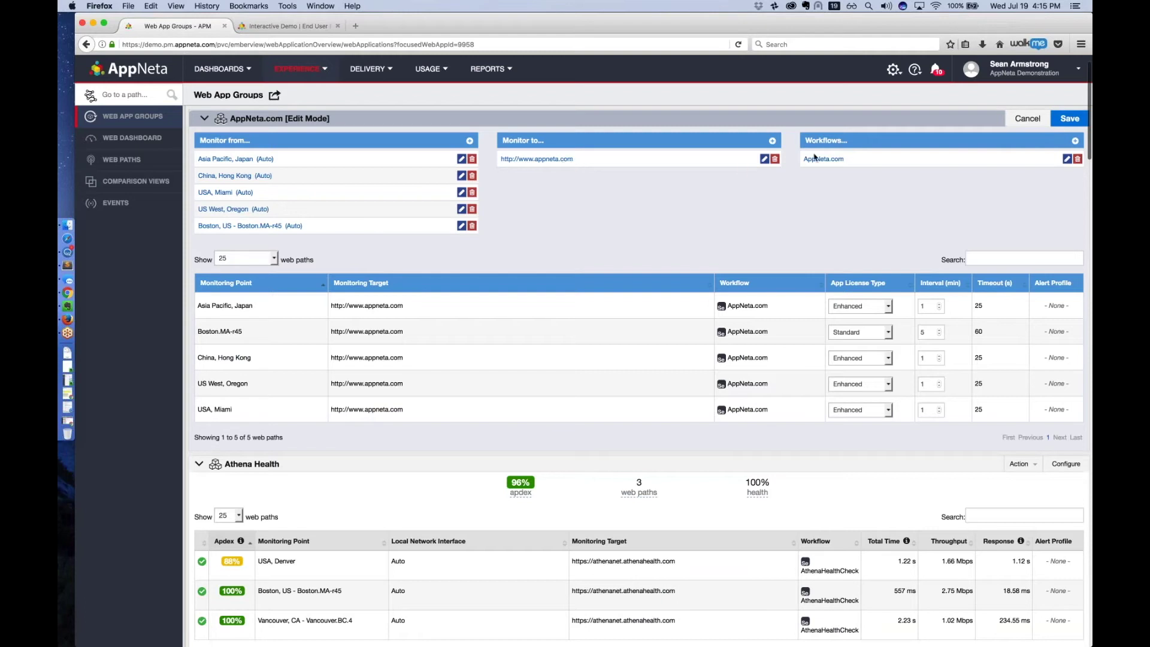
Save the AppNeta.com group so it reports 82% apdex across five web paths.
click(1070, 120)
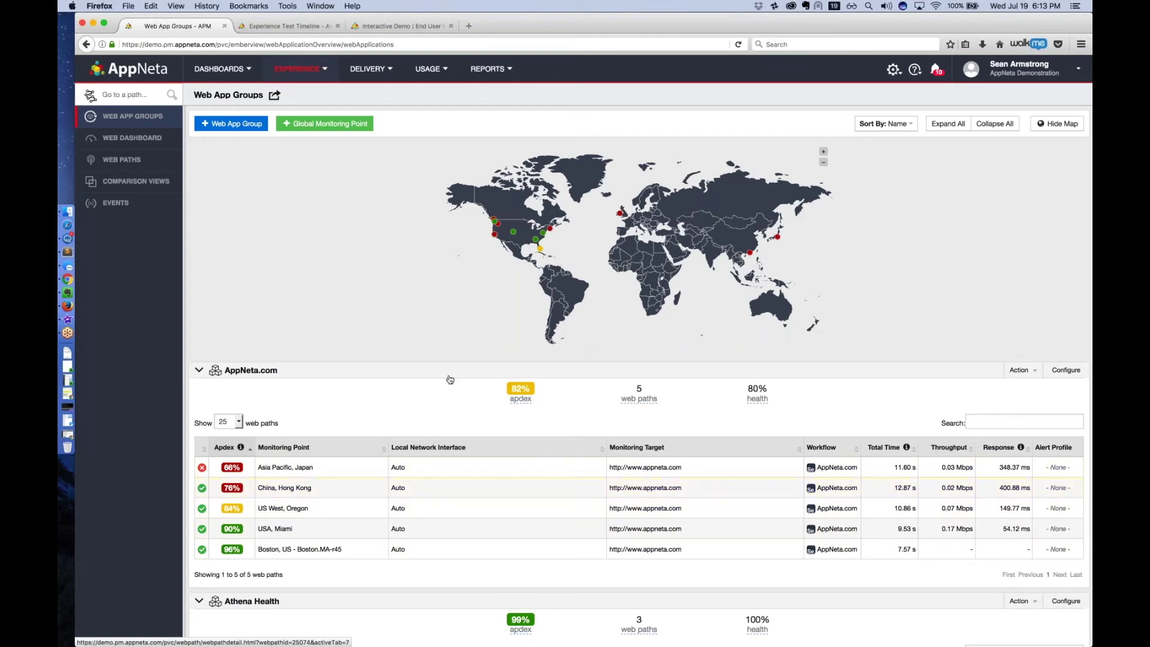
mouse_move(544, 237)
click(281, 534)
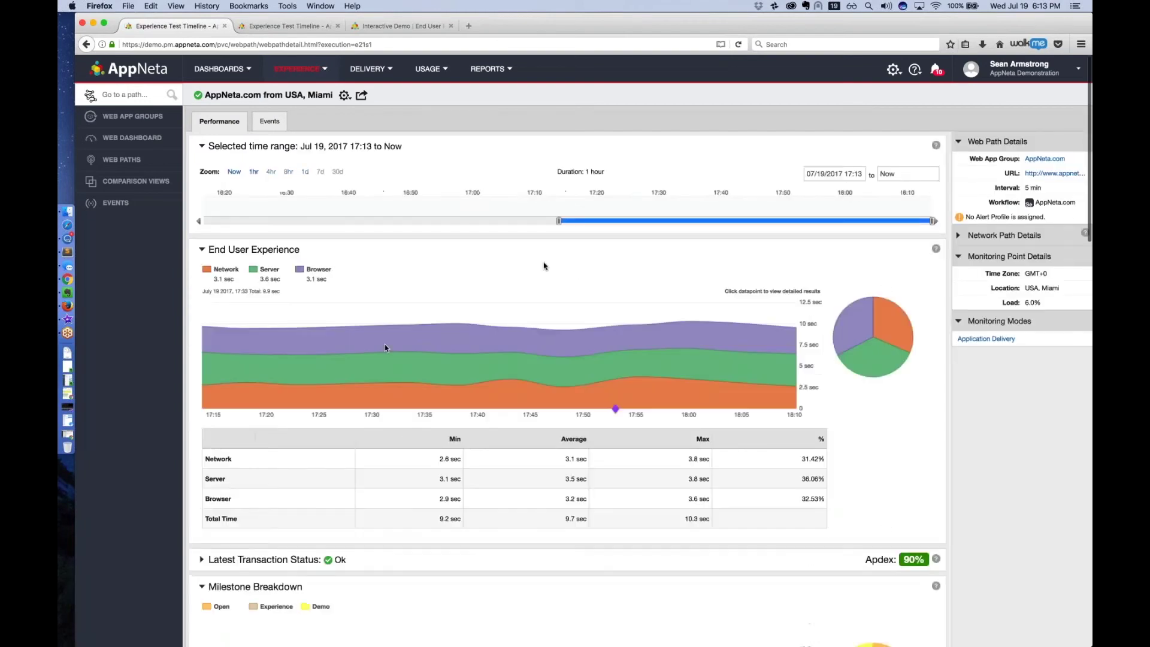
Extend the USA, Miami time range back to 16:29 and review the end-user and milestone charts.
drag(559, 221, 283, 223)
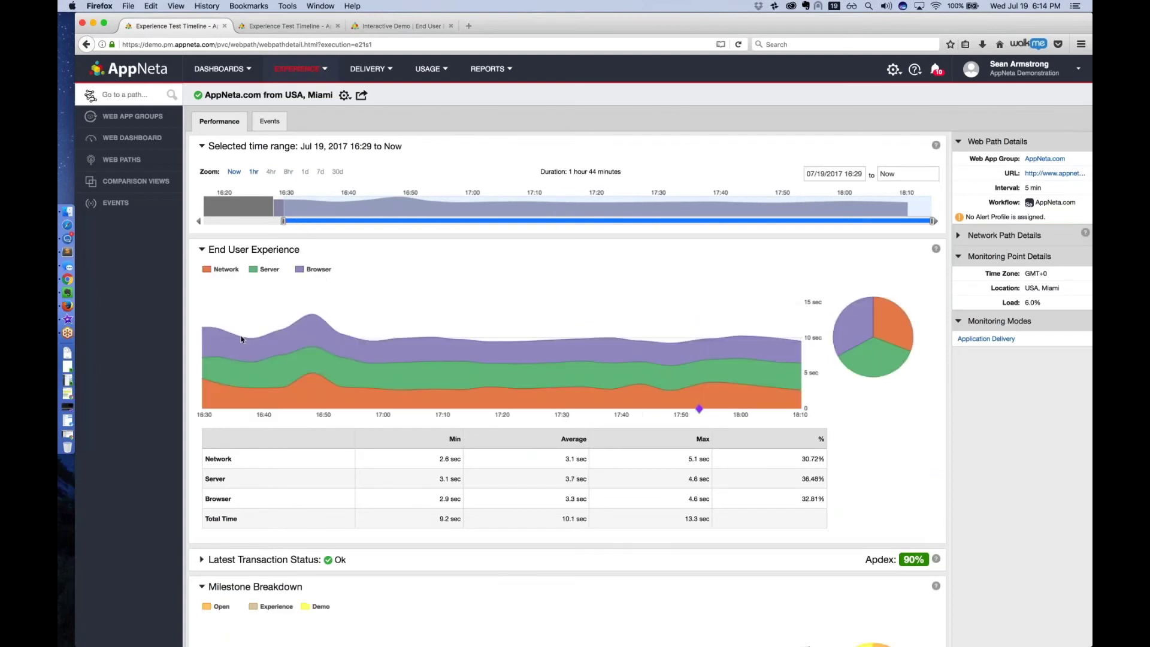
scroll(419, 300, down, 5)
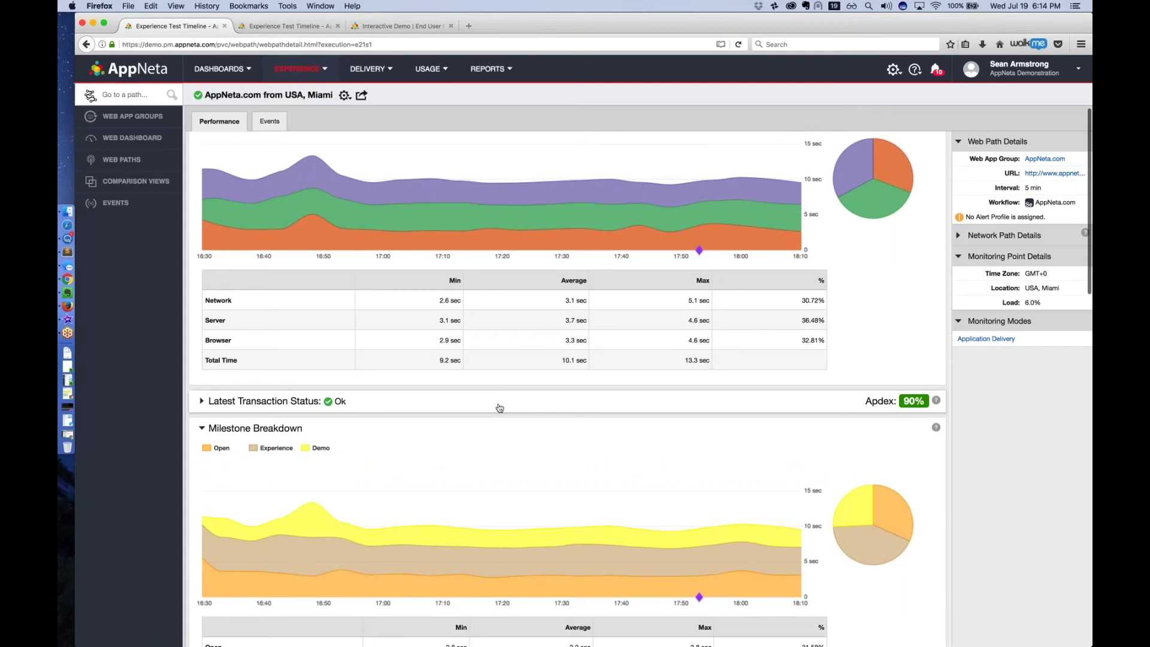
scroll(512, 455, down, 3)
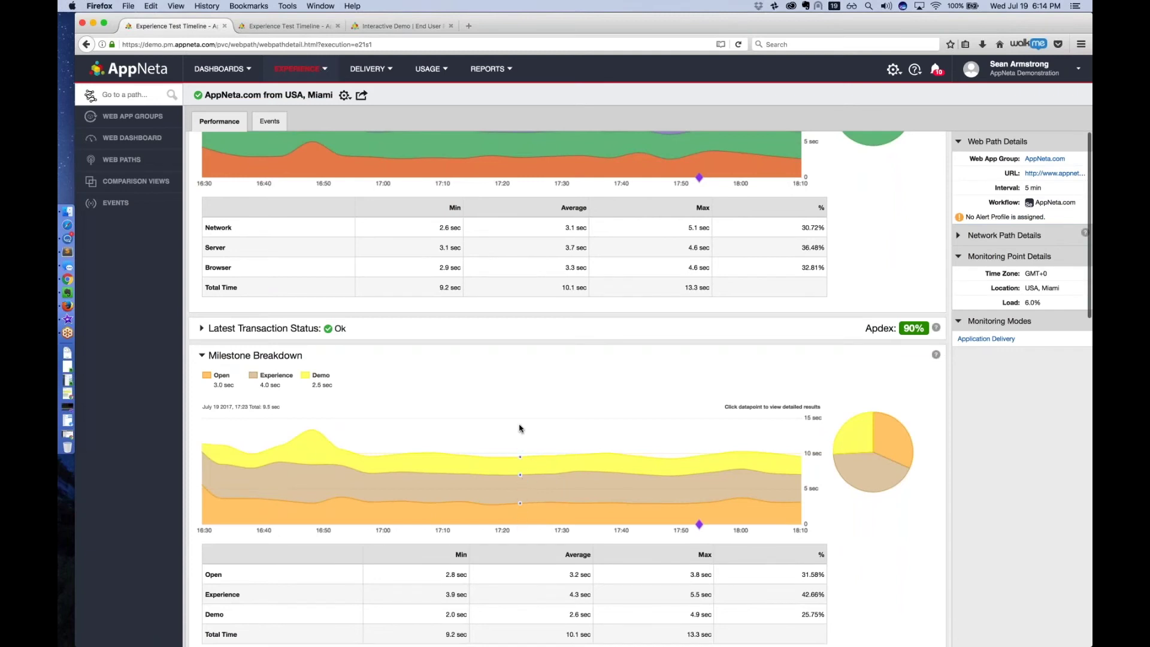
scroll(516, 428, up, 3)
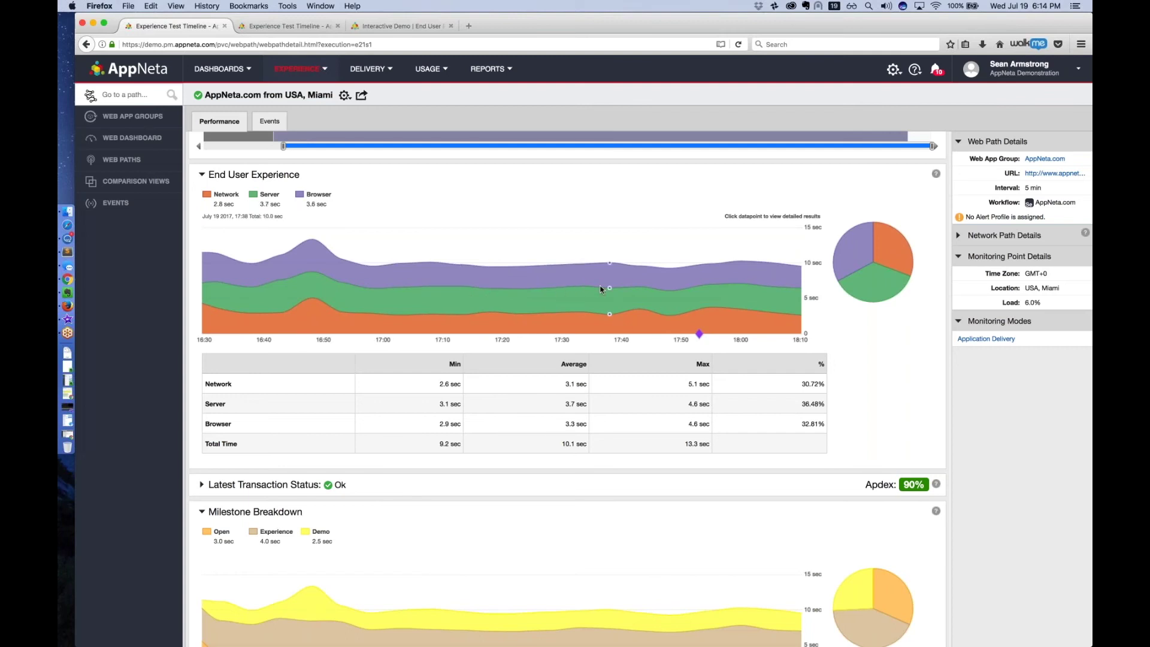
Drill into the 16:48 test result, collapse JavaScript Errors, and review the Resource Timing charts.
click(313, 284)
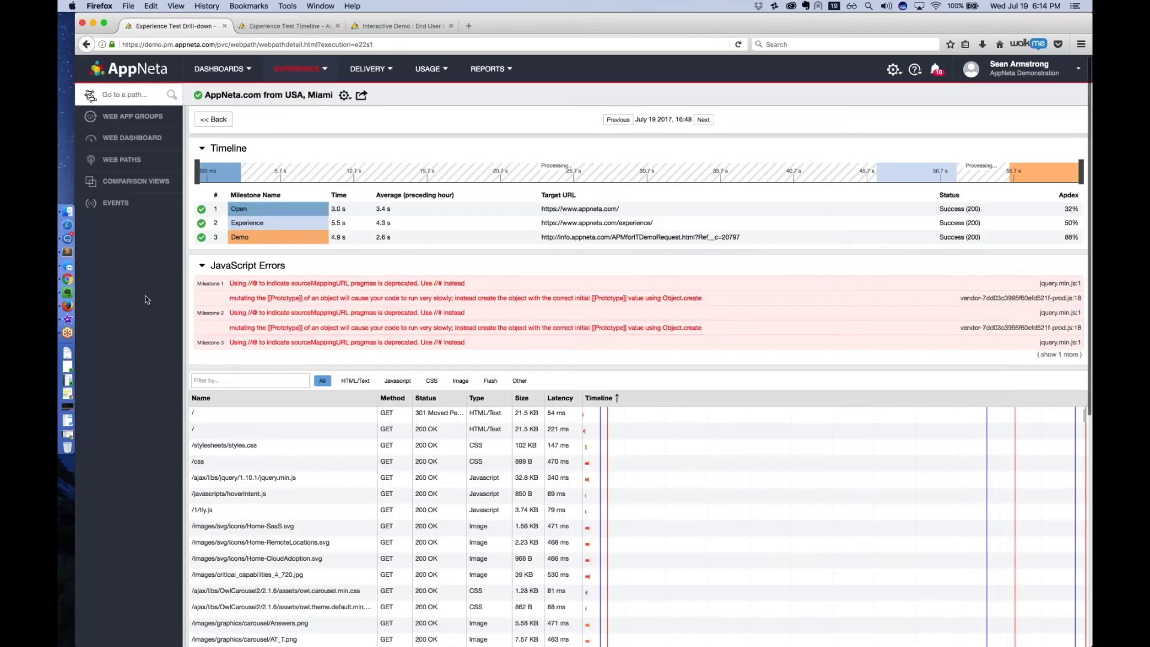
click(315, 266)
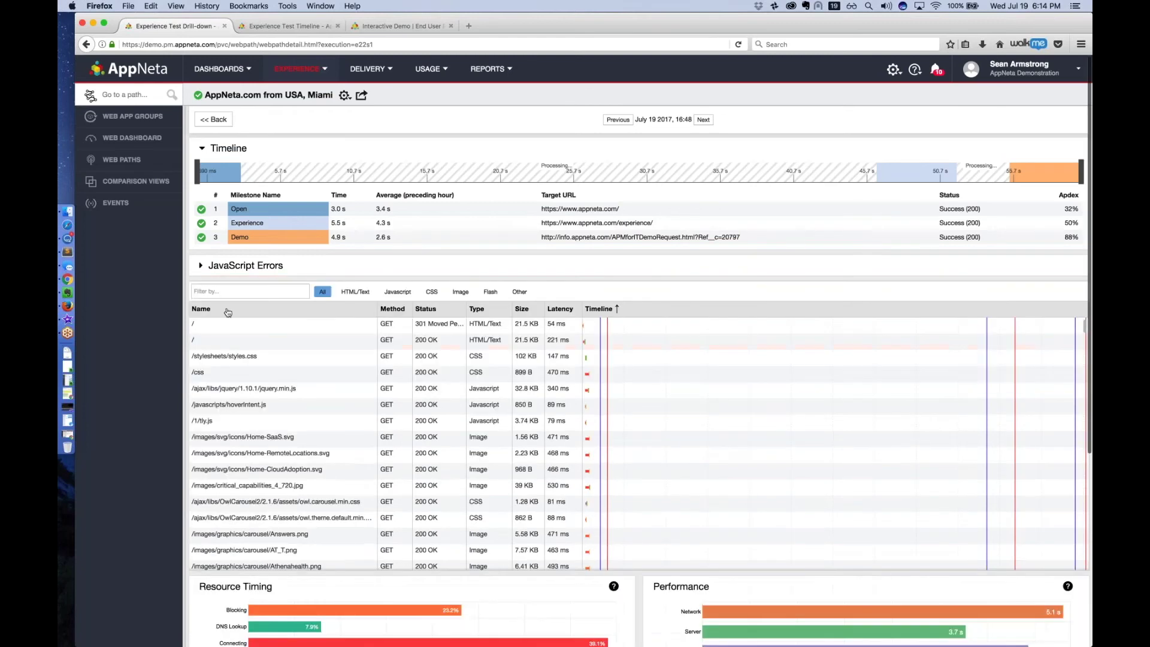
scroll(122, 371, down, 4)
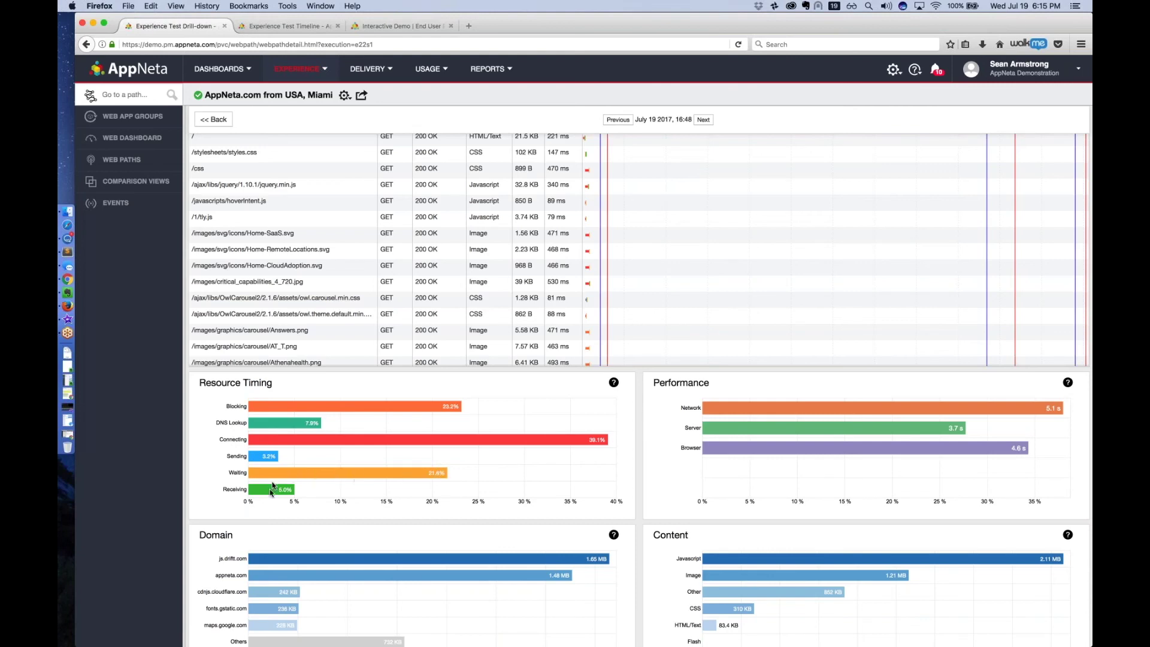
scroll(177, 519, down, 1)
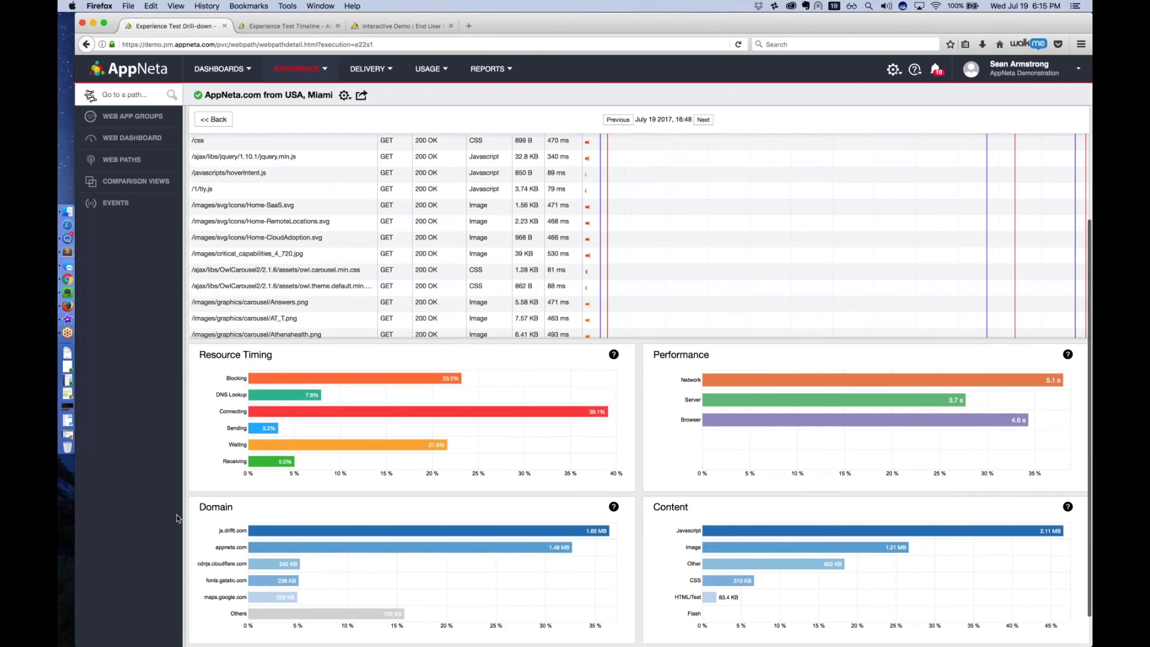
scroll(177, 519, down, 2)
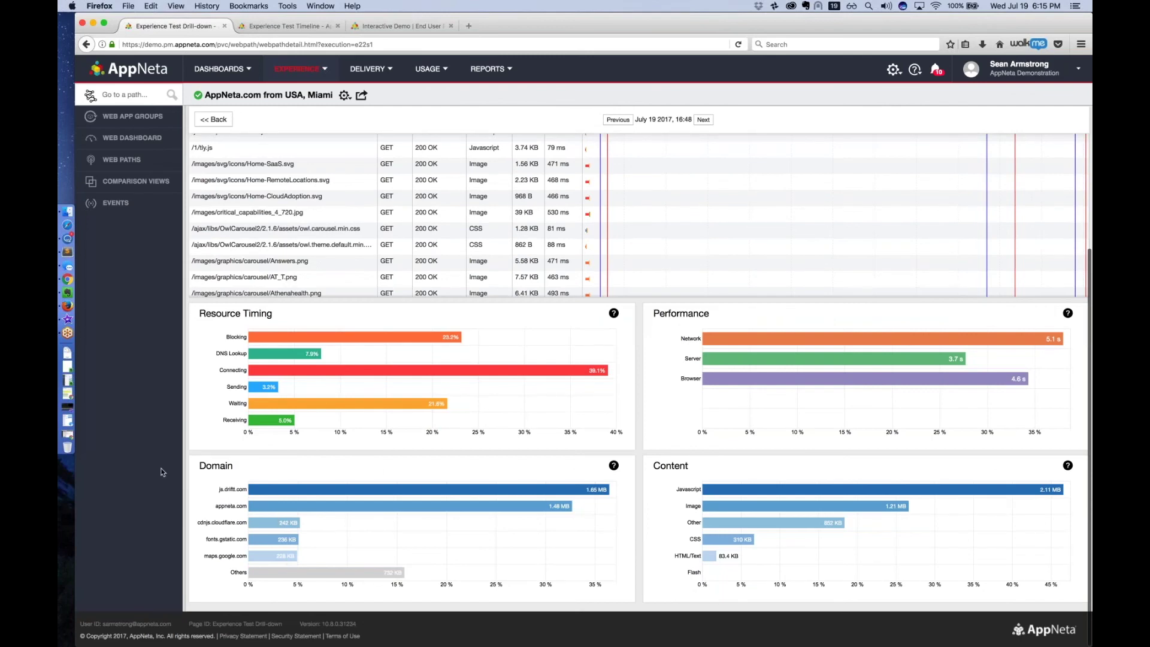
scroll(161, 470, up, 10)
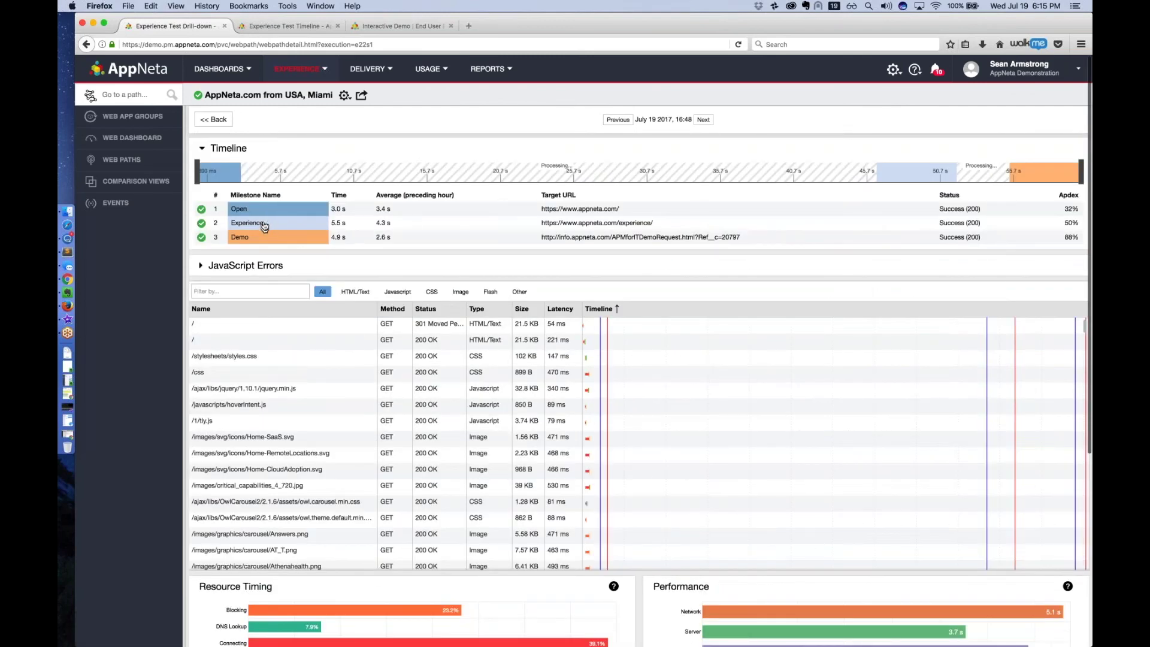
Step through the Experience and Demo milestones' requests and open the SmartForms.js request.
click(265, 225)
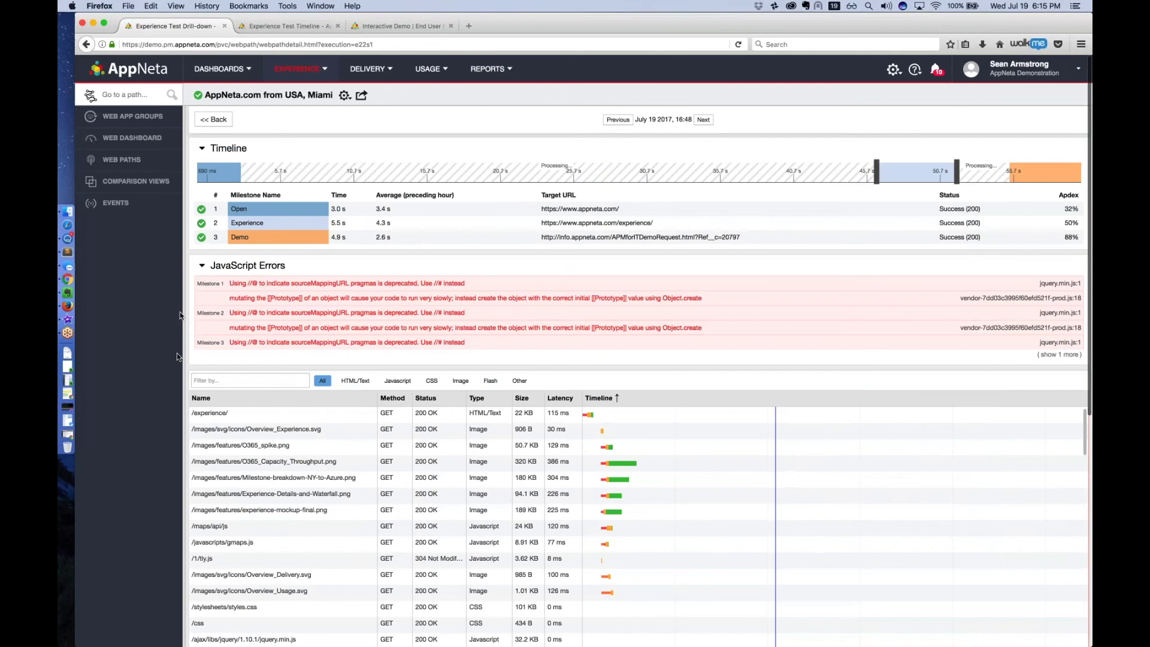
click(265, 240)
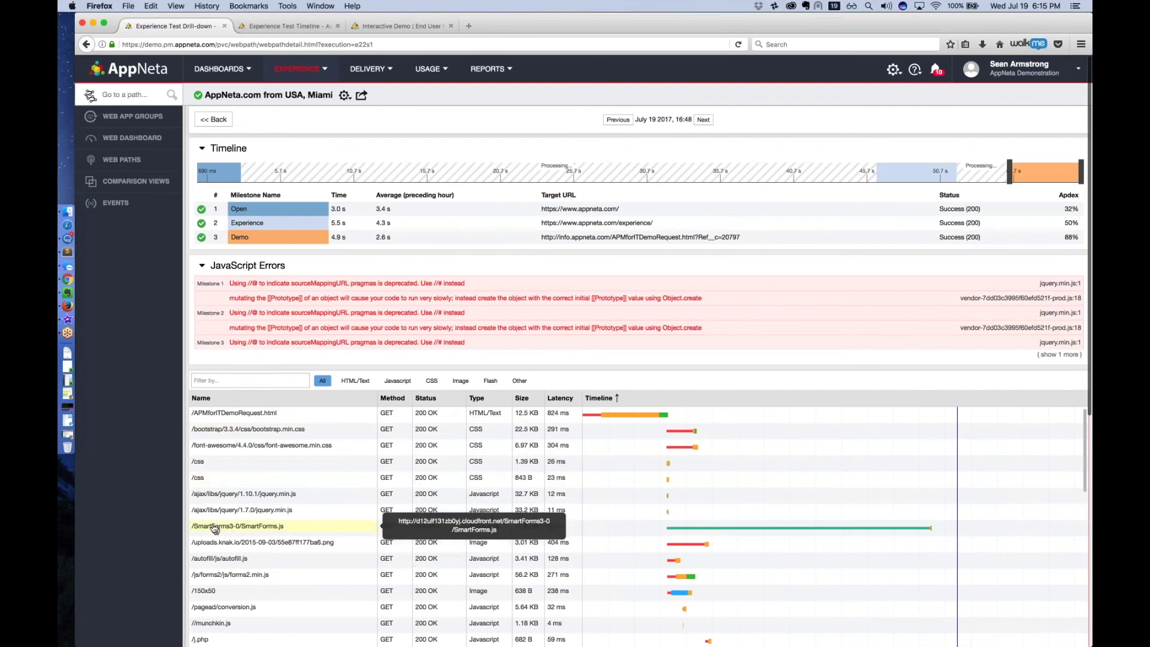
click(263, 528)
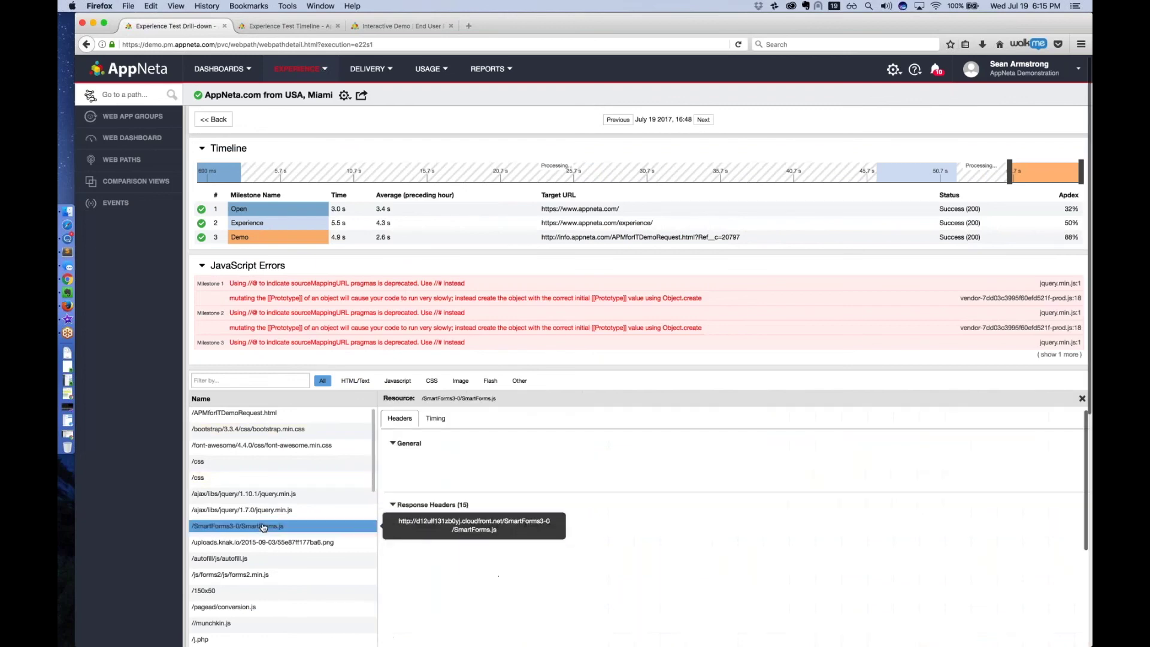
View the SmartForms.js timing breakdown showing a 2.5 s DNS lookup, with JavaScript Errors collapsed.
click(436, 418)
scroll(668, 547, down, 3)
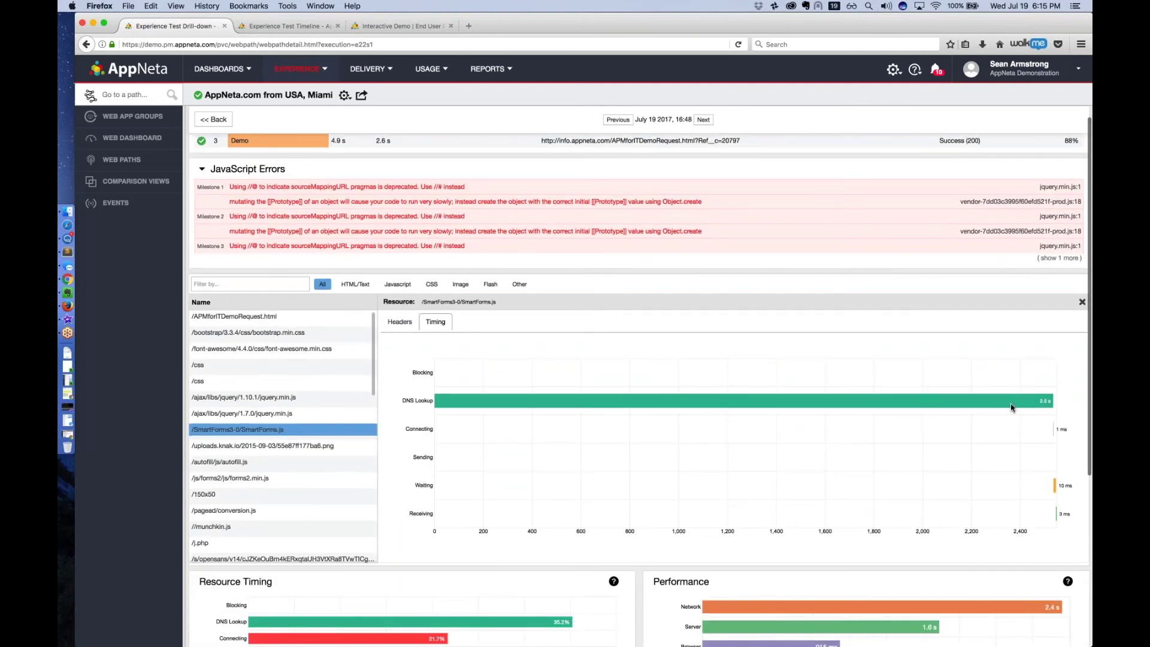
click(609, 173)
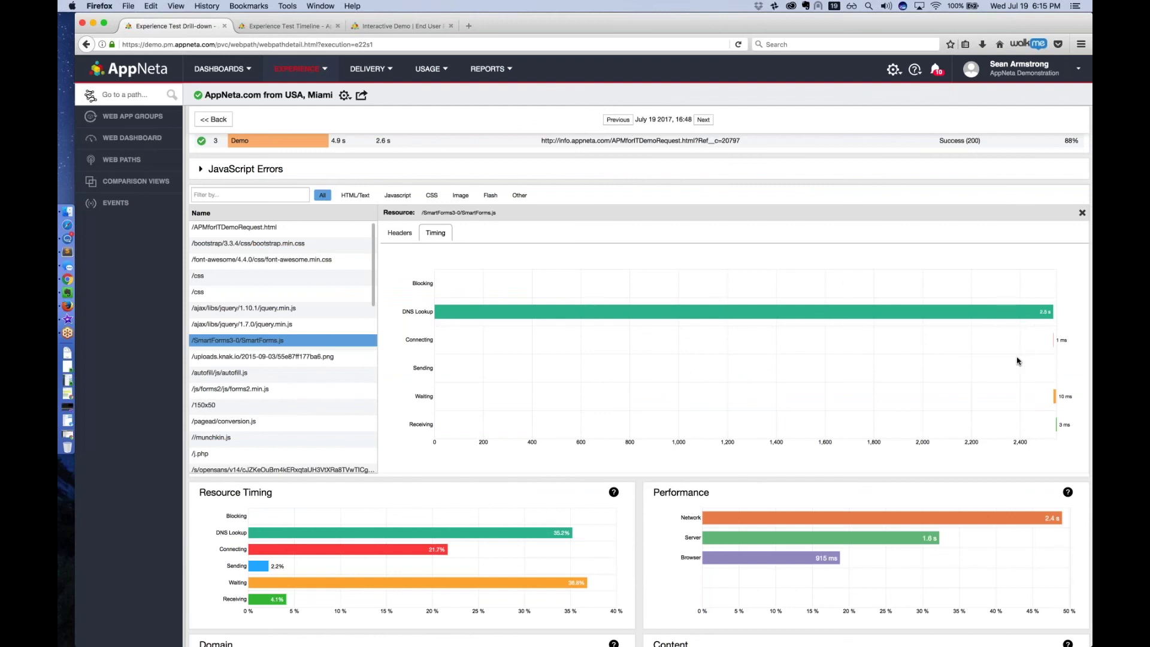
scroll(1017, 361, up, 3)
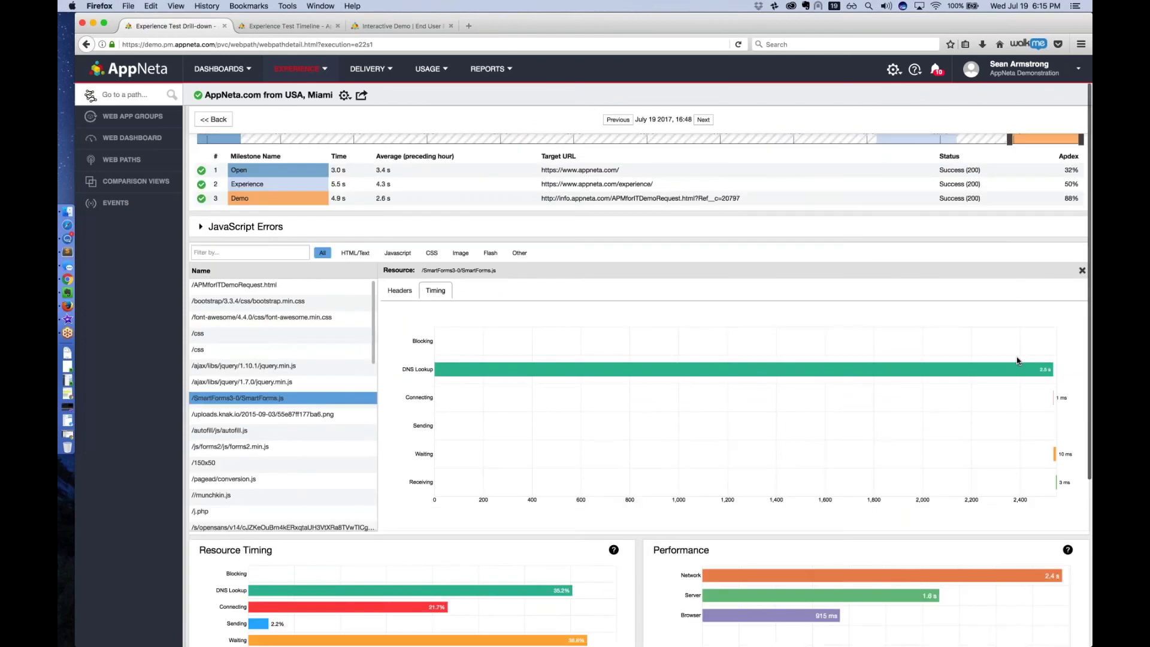